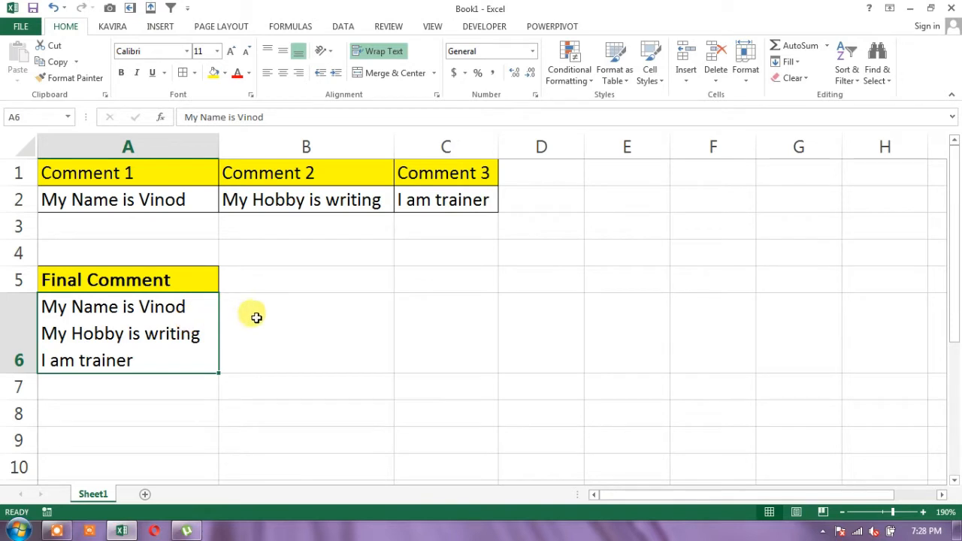
Enter the name sentence from A2 in cell B6, with "My Hobby is writing" on a second line inside the cell
click(320, 311)
text(M)
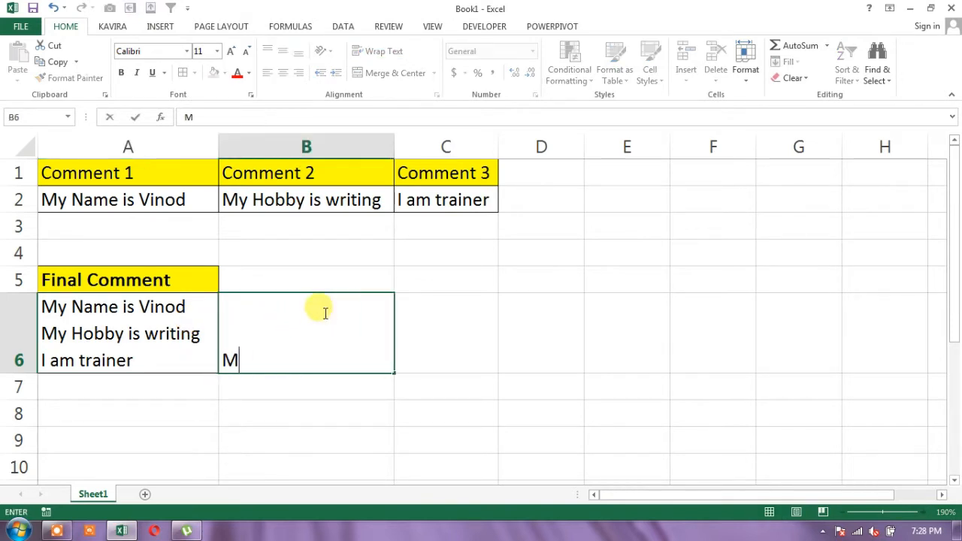
text(y Name is Vinod)
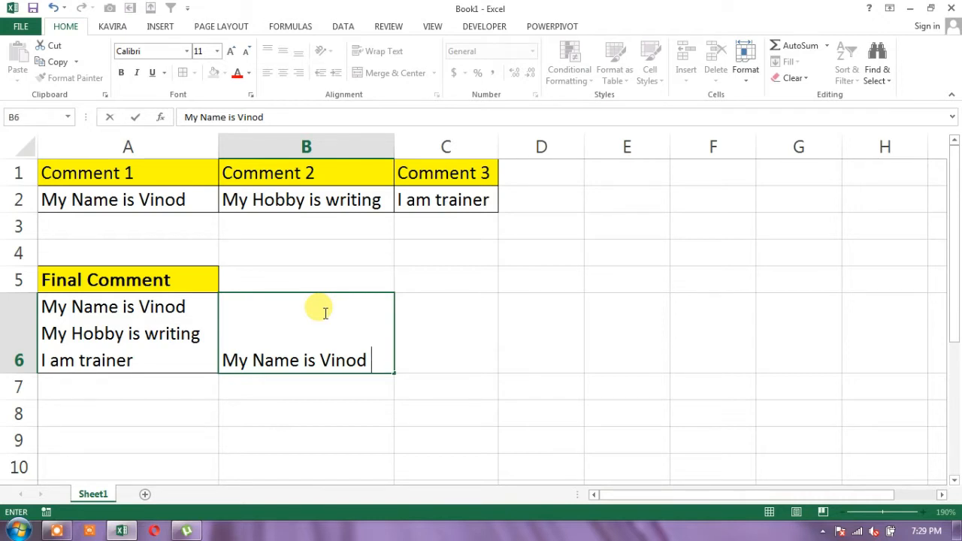
key(alt+Return)
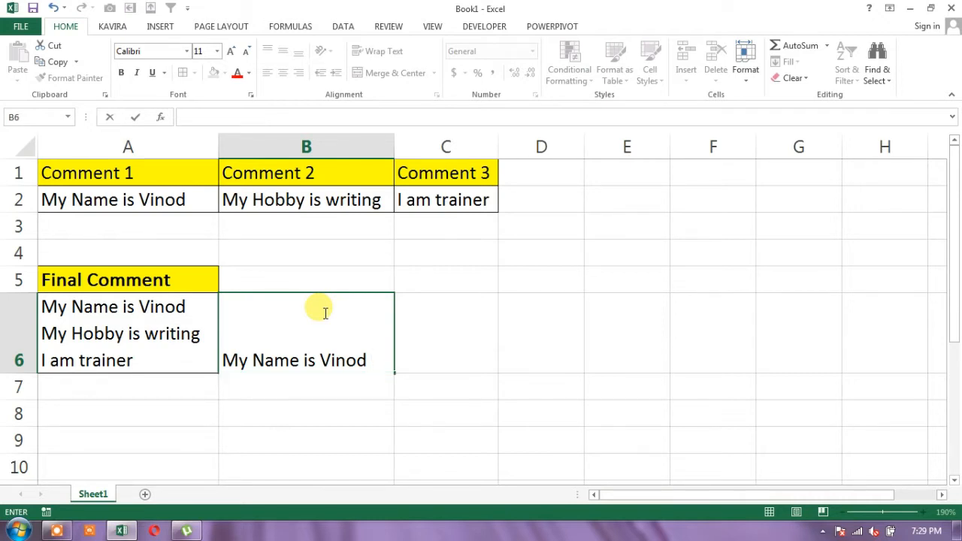
text(My Hob)
key(BackSpace)
text(Hobby is)
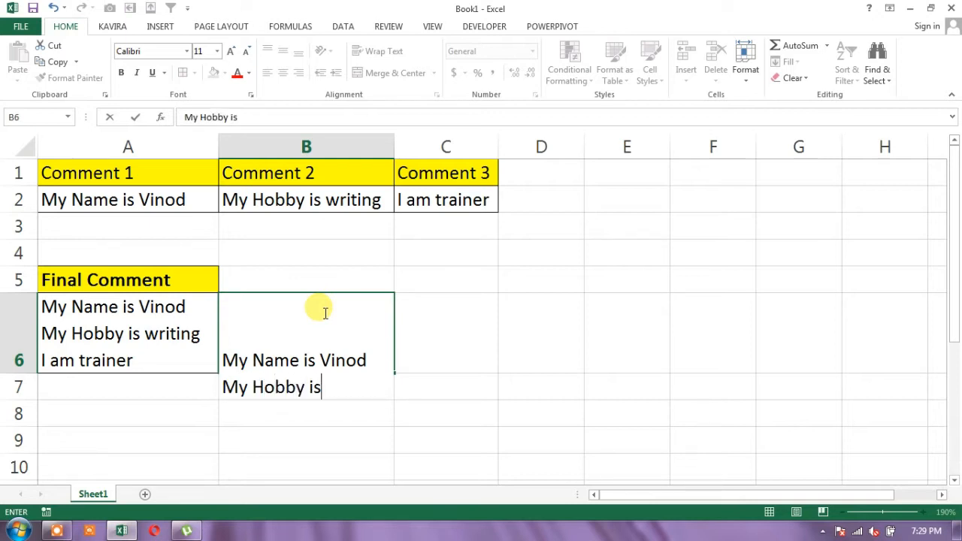
text( writing)
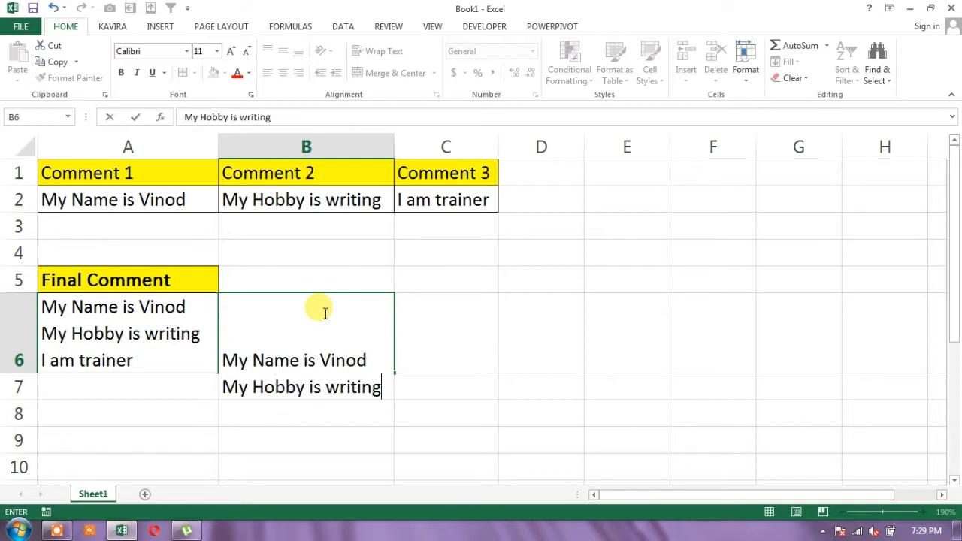
Add "I am trainer" as a third line inside cell B6 and commit the entry
key(alt+Return)
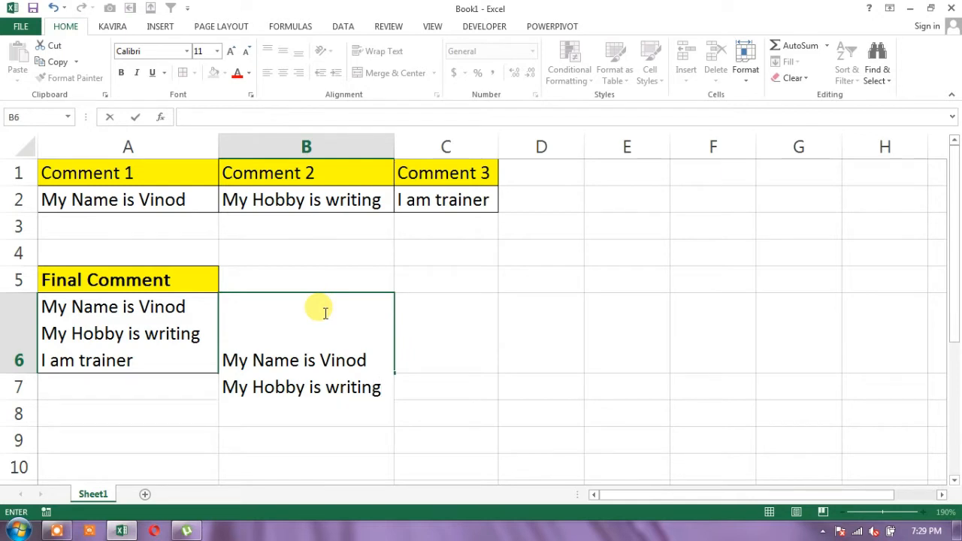
text(I am trai)
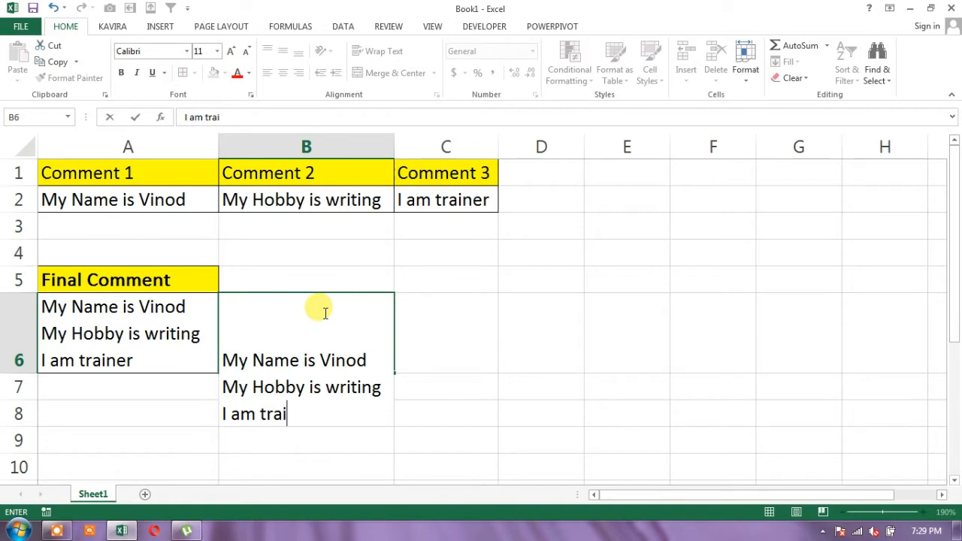
text(ner)
key(Return)
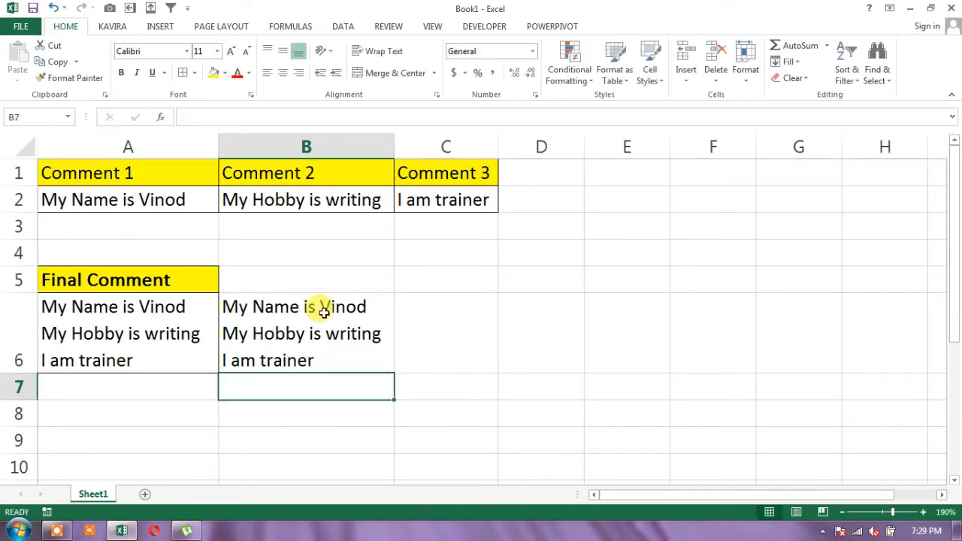
click(324, 311)
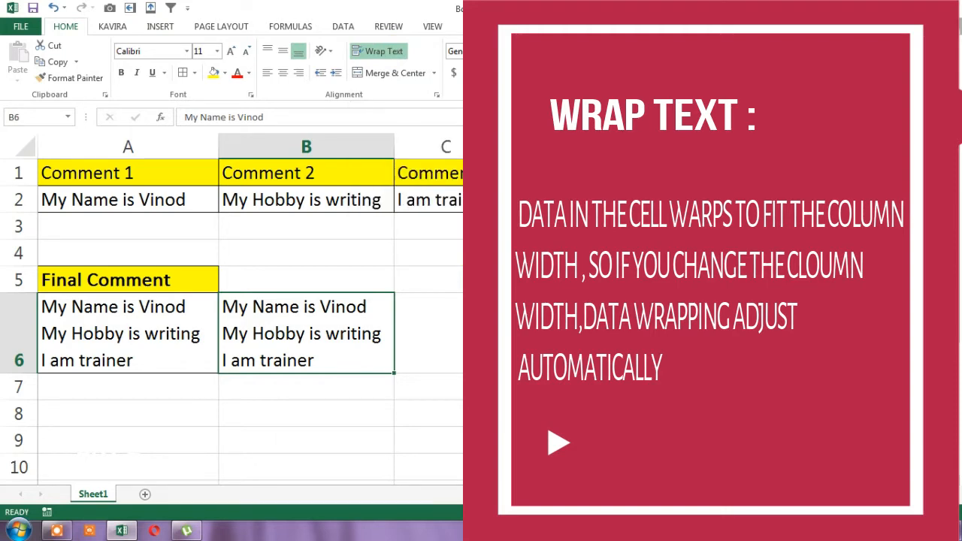
Enter the formula =A2&" "&B2&" "&C2 in cell C6 to join the three comments with spaces
click(481, 320)
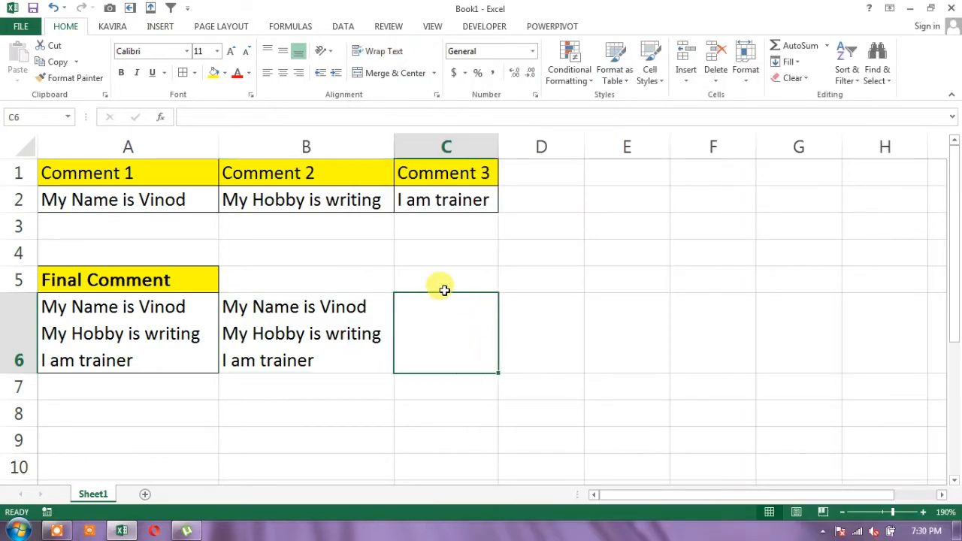
key(F2)
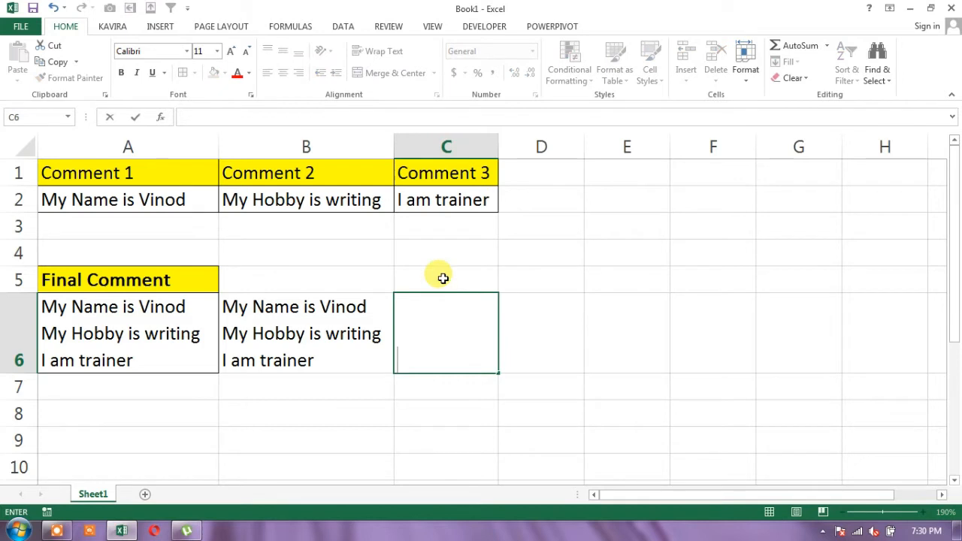
text(=)
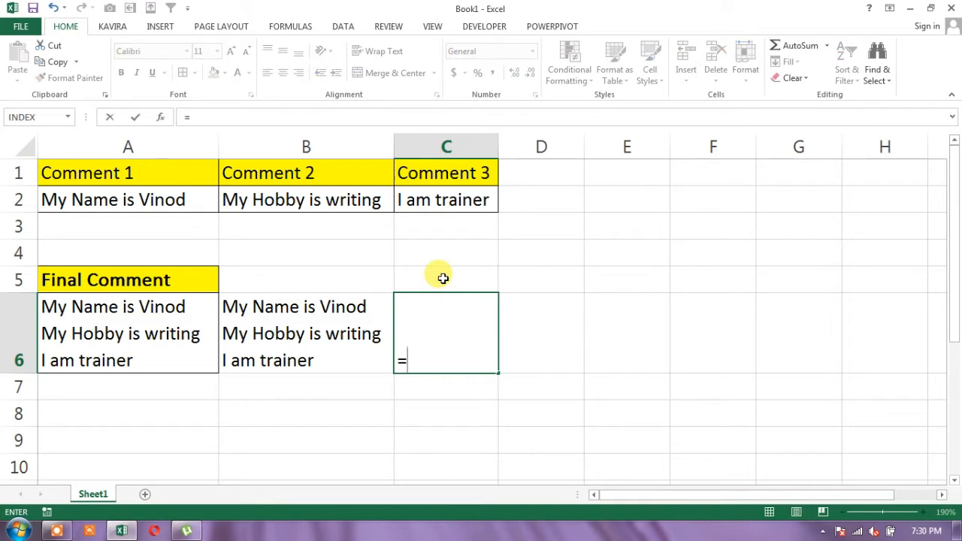
click(157, 199)
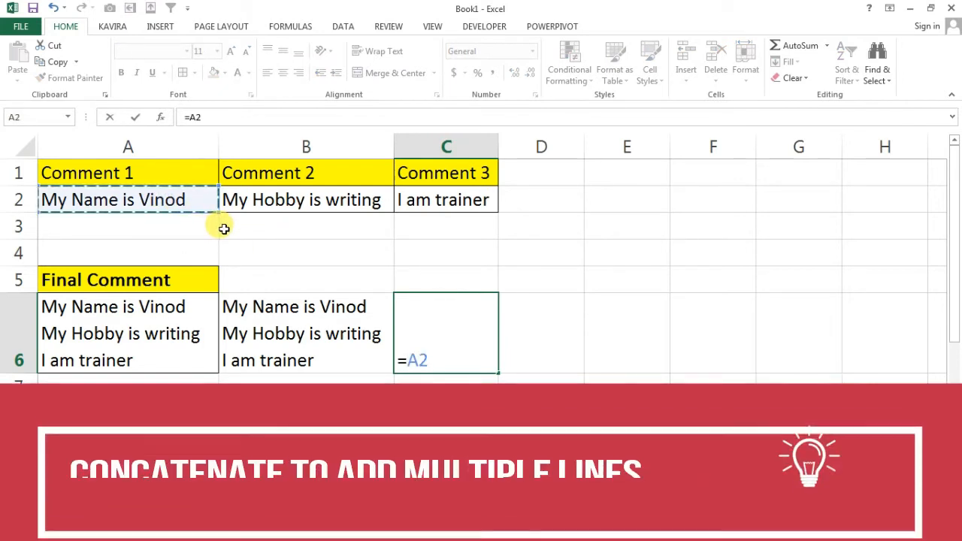
text(&)
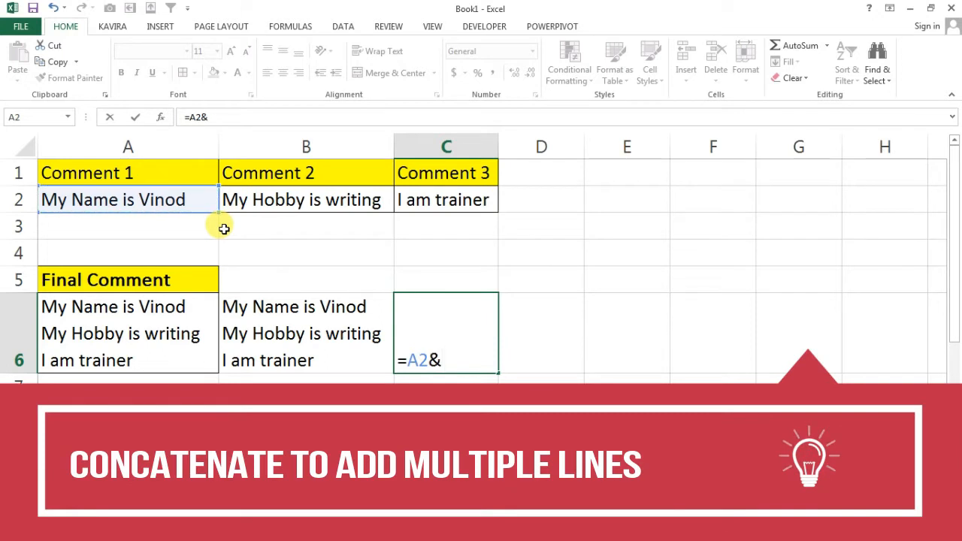
text(" ")
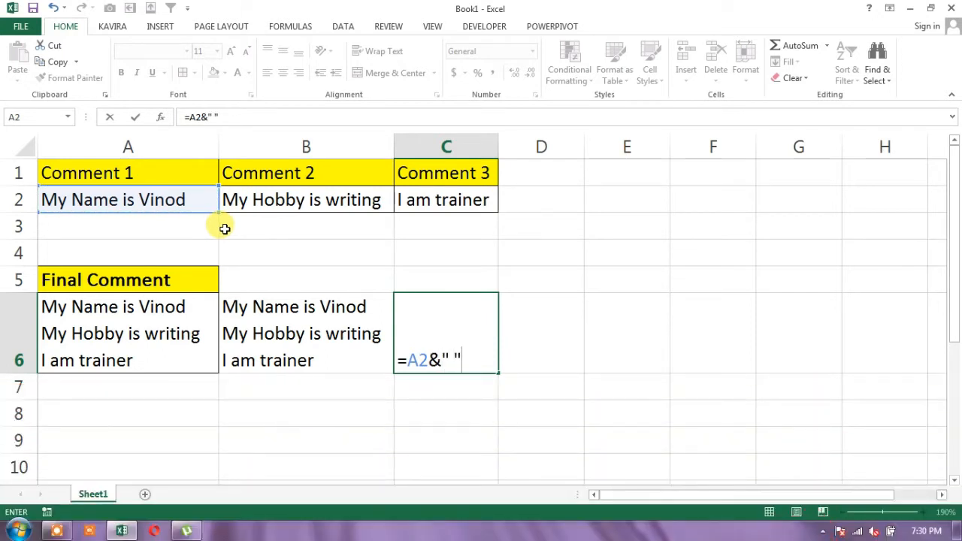
text(&)
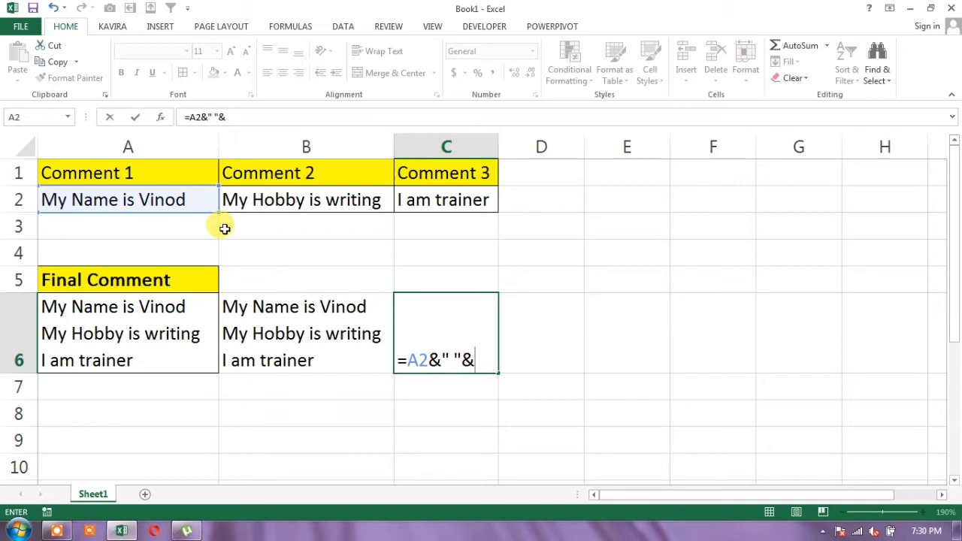
click(277, 201)
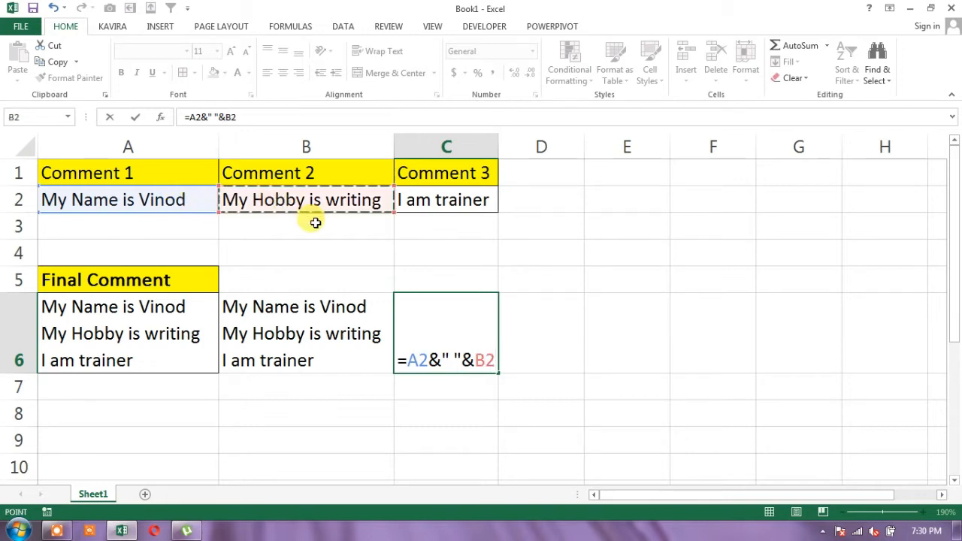
text(&" )
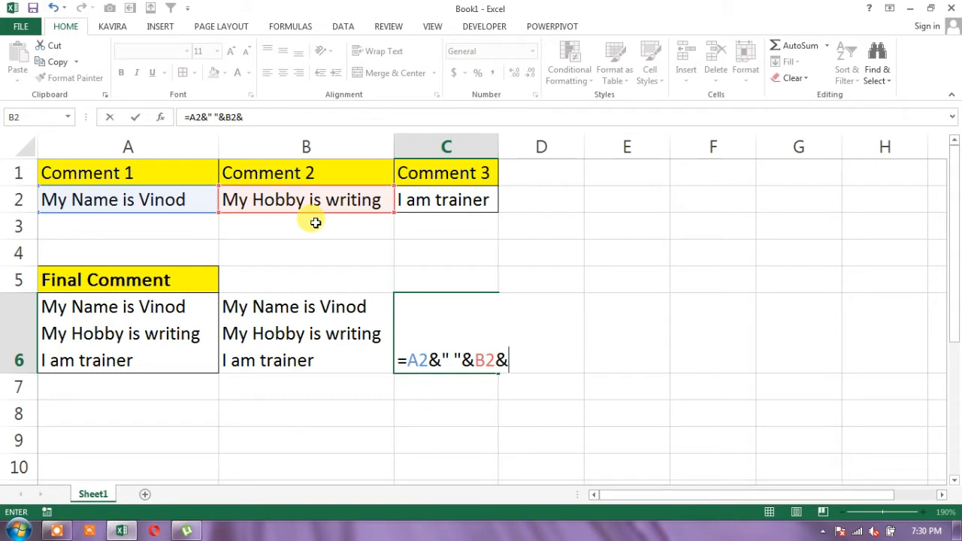
text("&)
click(419, 195)
key(Return)
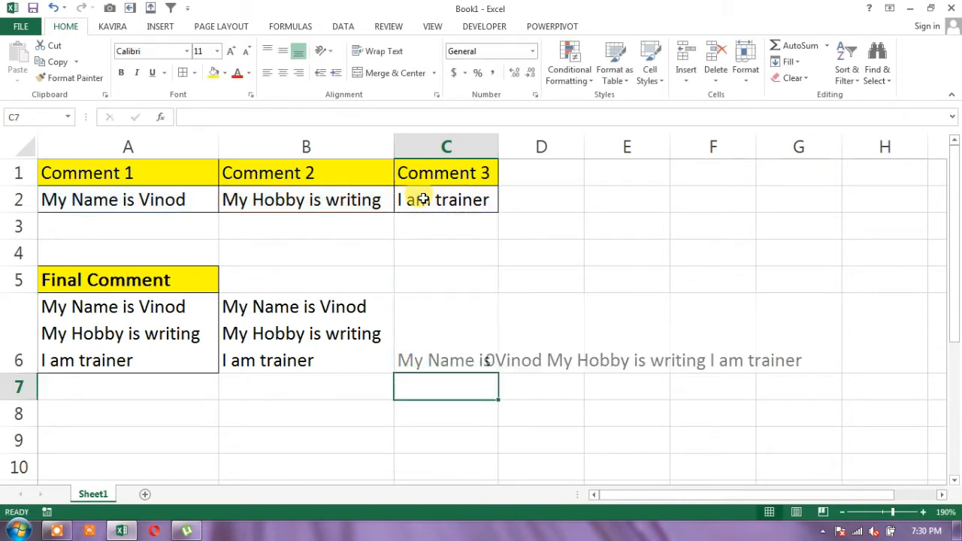
Replace the formula in C6 with its result by copying the cell and pasting it onto itself as values
key(Up)
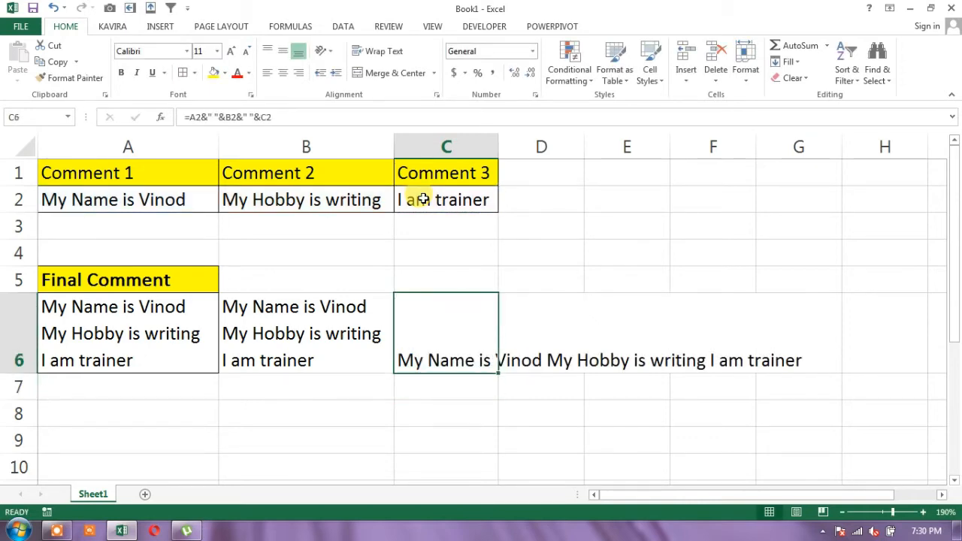
key(ctrl+c)
key(Menu)
key(s)
key(s)
key(v)
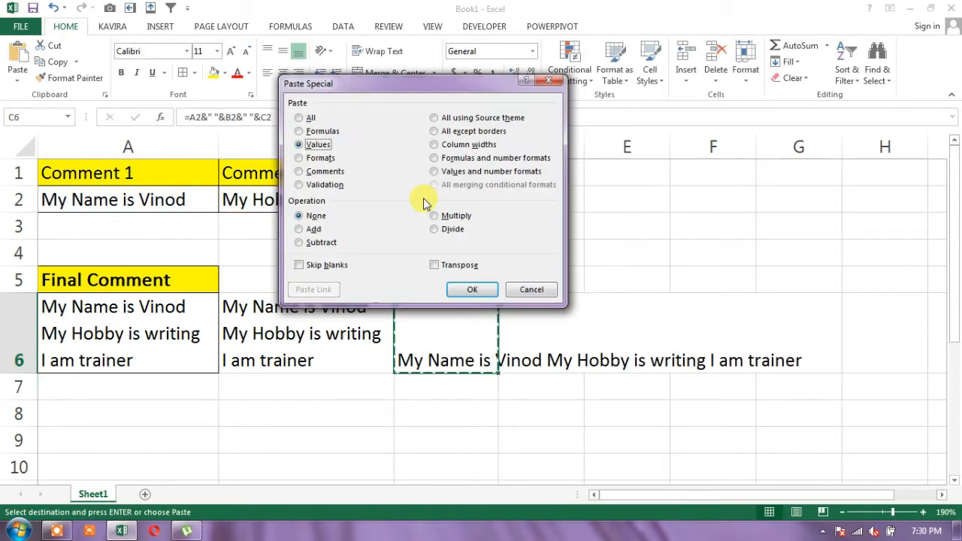
key(Return)
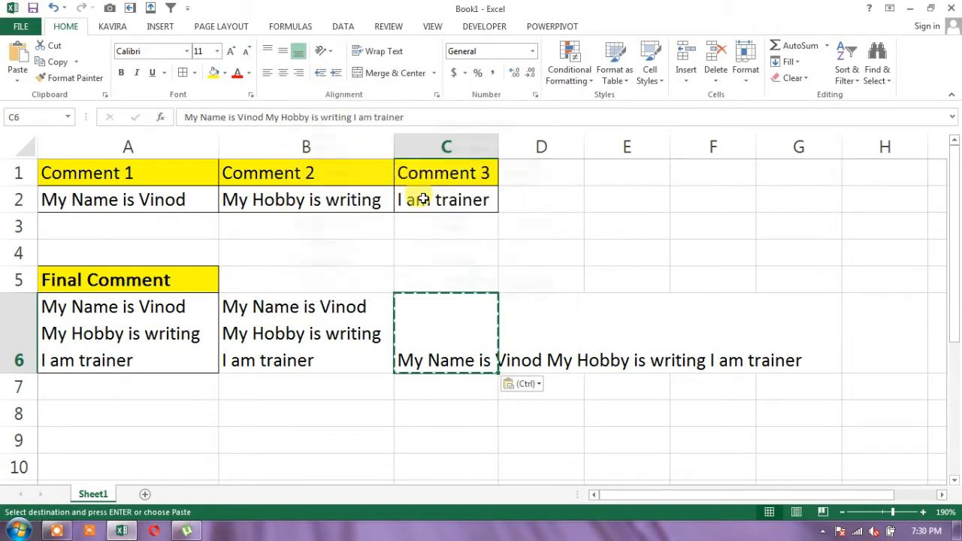
Wrap the text in C6 and widen column C until each of the three sentences sits on its own line
click(400, 52)
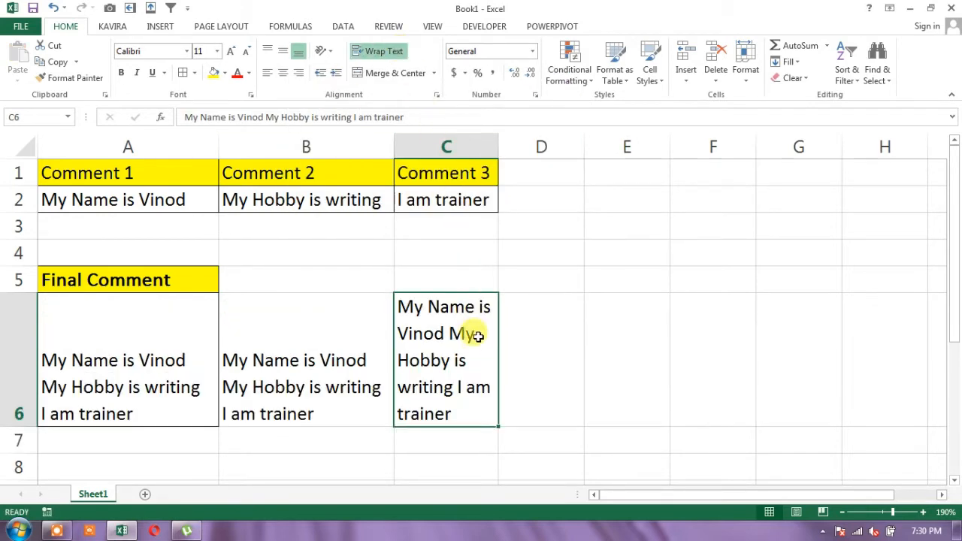
click(510, 145)
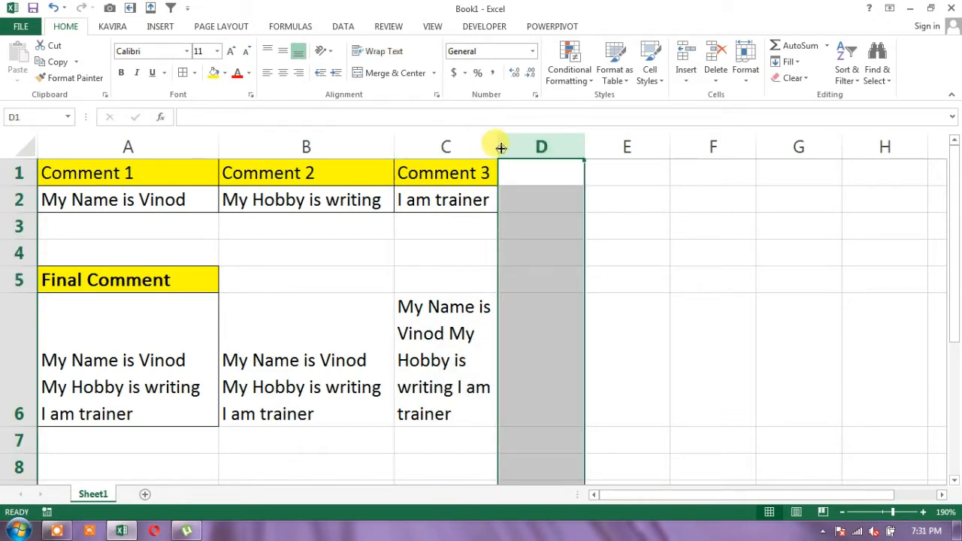
click(464, 146)
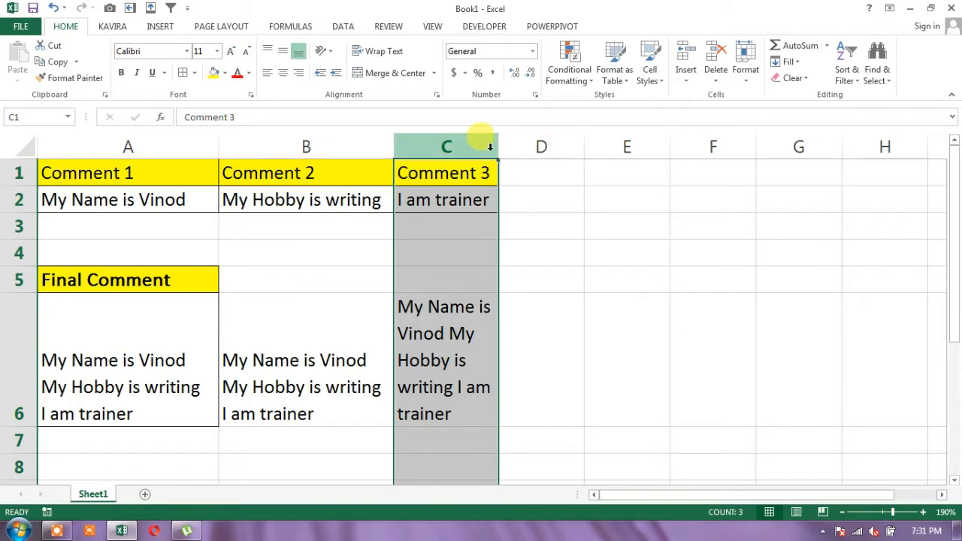
click(496, 154)
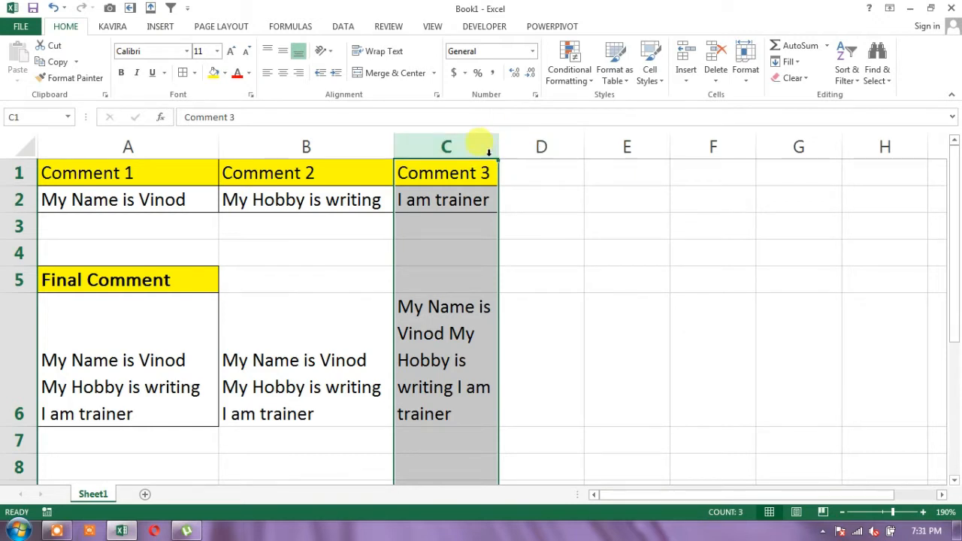
drag(497, 150, 538, 148)
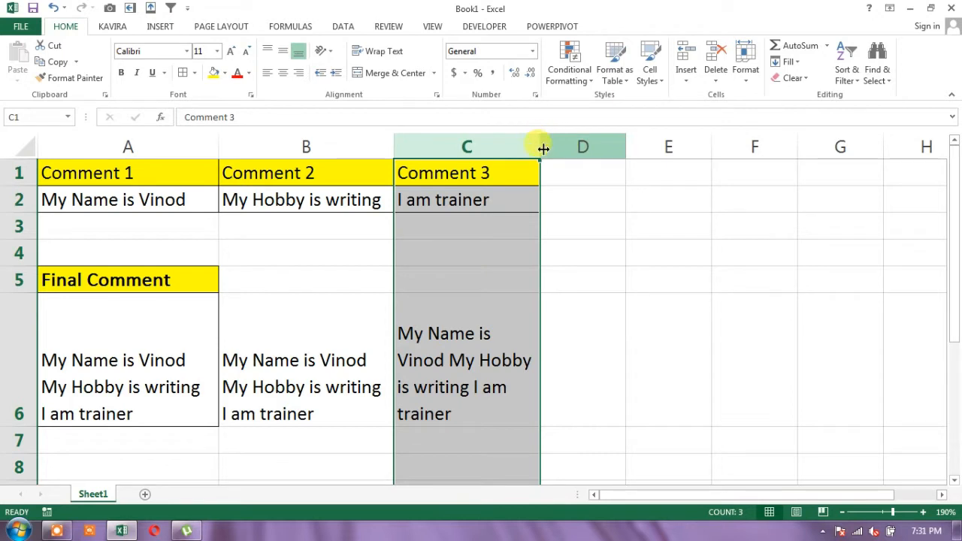
drag(540, 146, 564, 148)
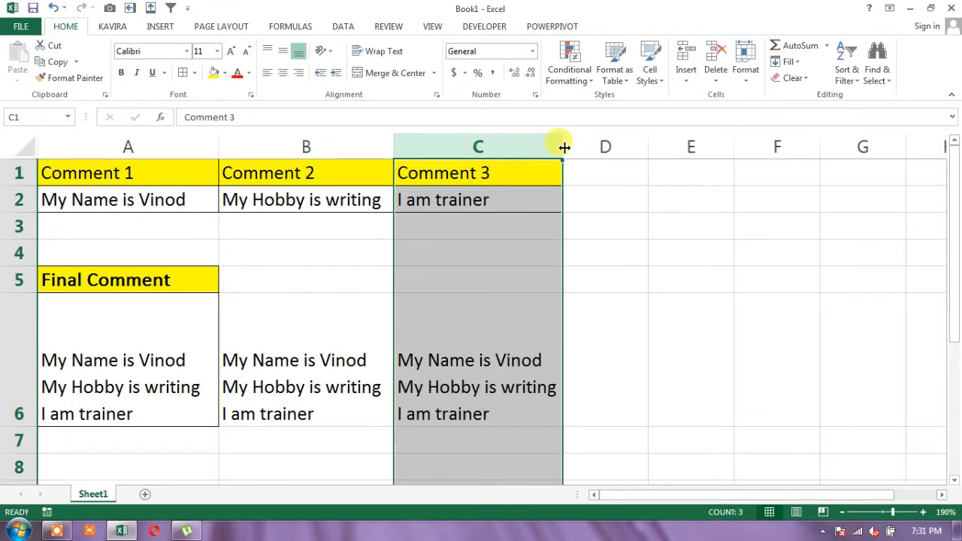
click(488, 417)
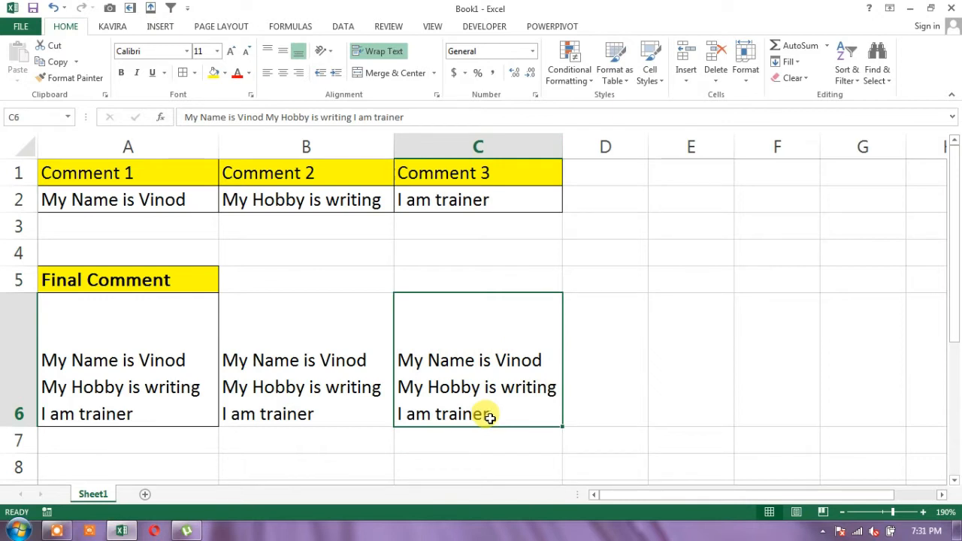
click(605, 363)
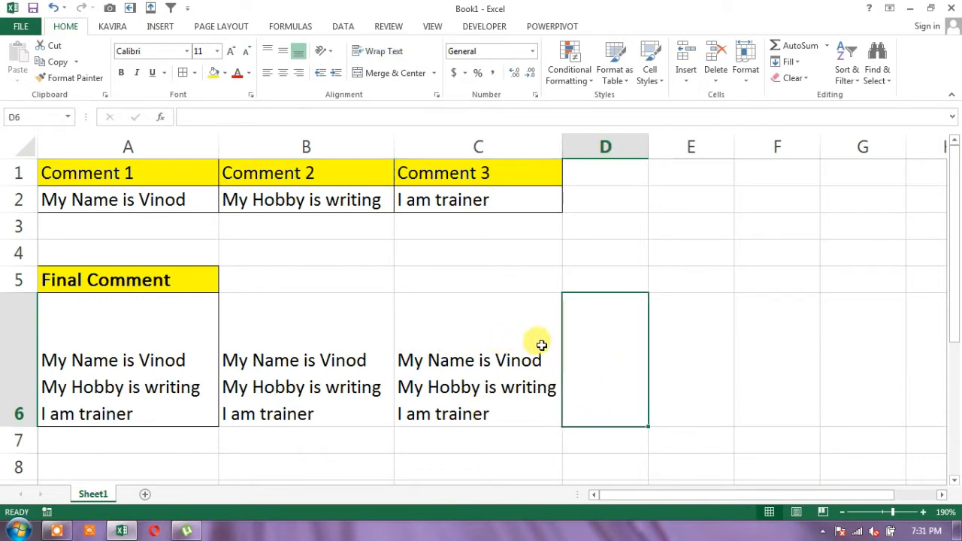
scroll(541, 344, down, 2)
scroll(541, 344, up, 2)
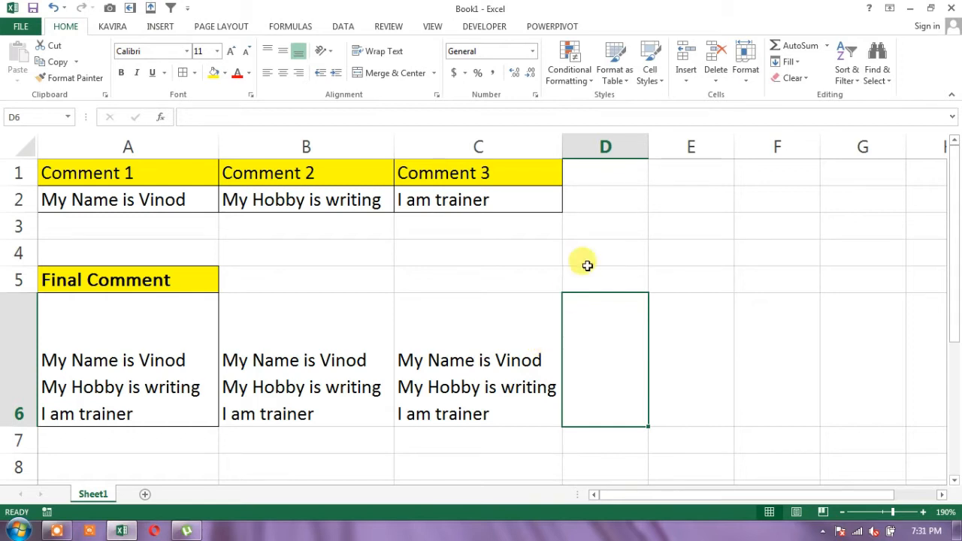
scroll(586, 251, down, 3)
scroll(582, 256, up, 2)
scroll(582, 256, up, 2)
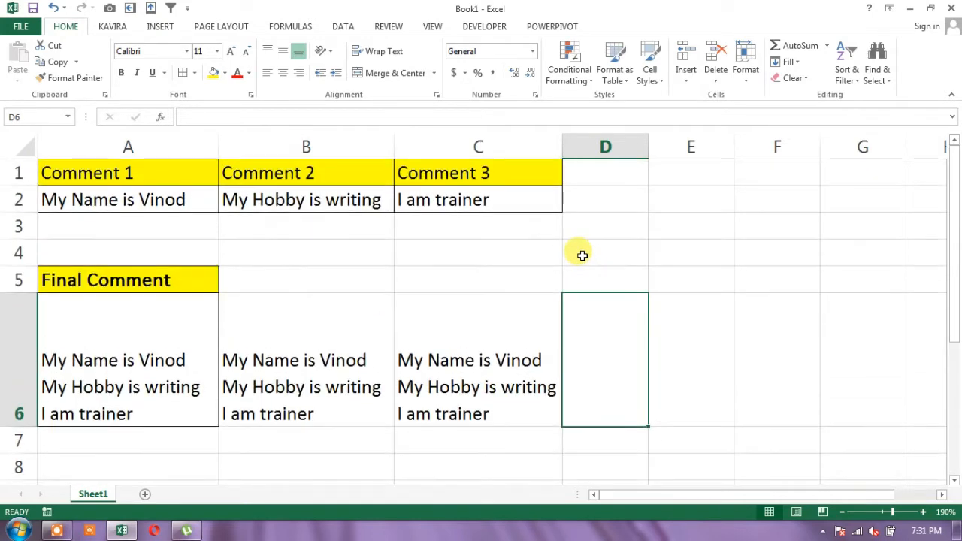
Enter only a line break in cell E3 and select that cell again
click(653, 227)
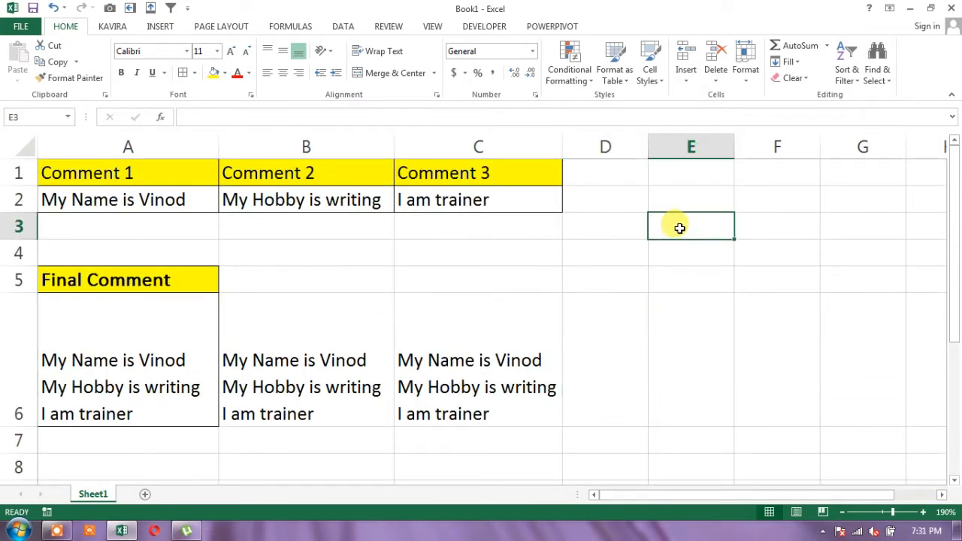
double_click(684, 226)
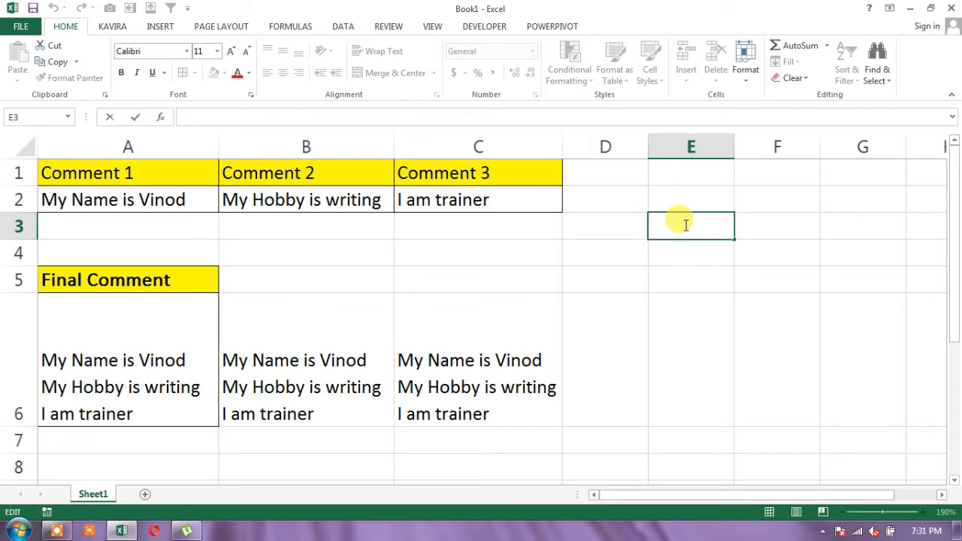
key(alt+Return)
key(Return)
click(685, 224)
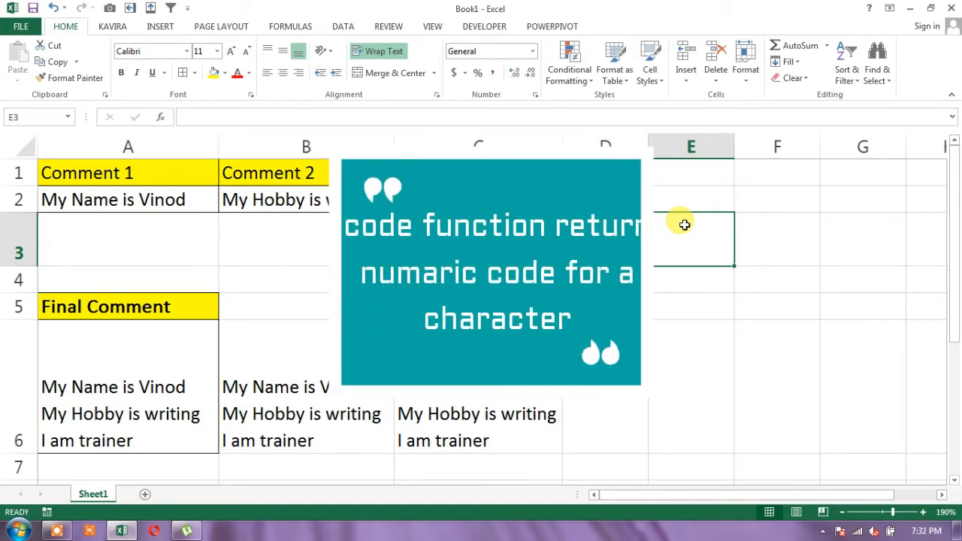
Enter the formula =CODE(E3) in cell F3 to get the line break's character code, and select that cell again
key(Right)
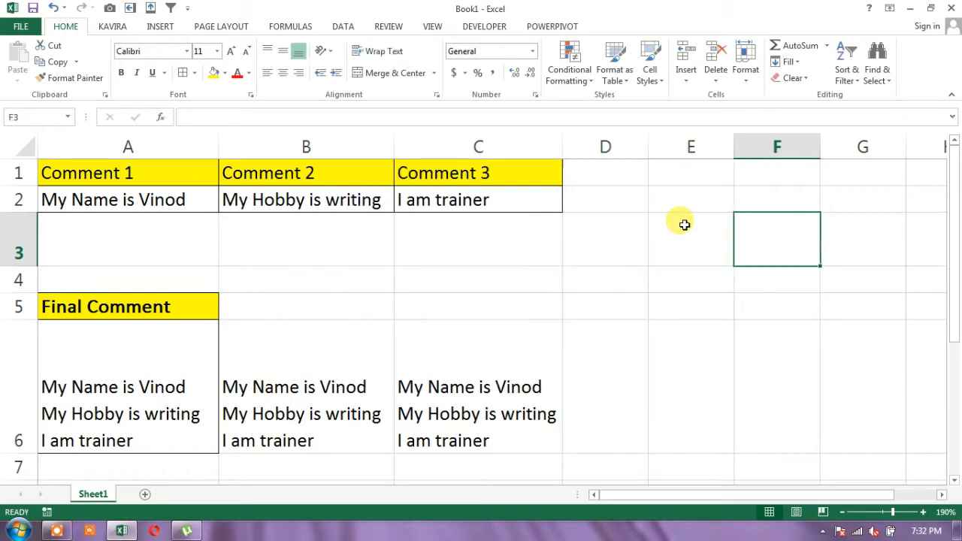
text(=co)
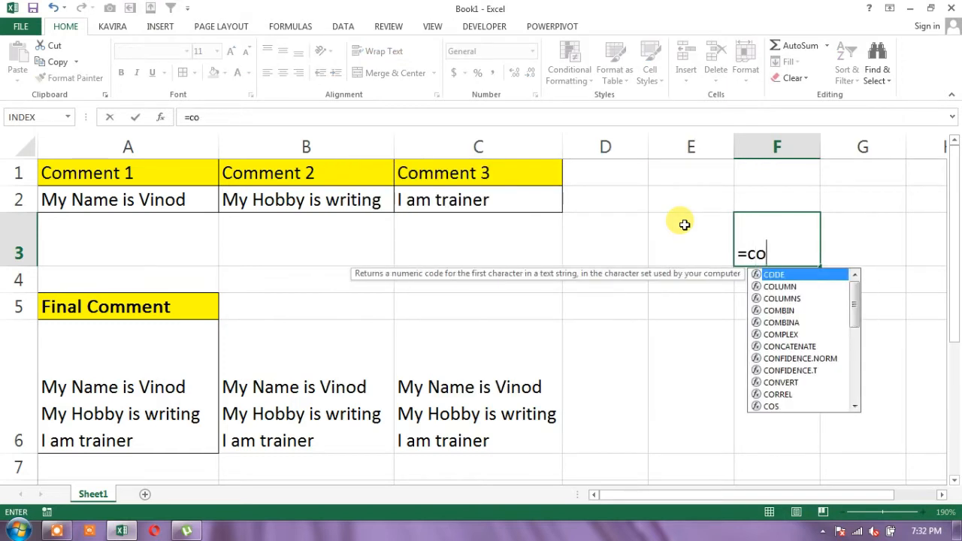
text(de)
key(Tab)
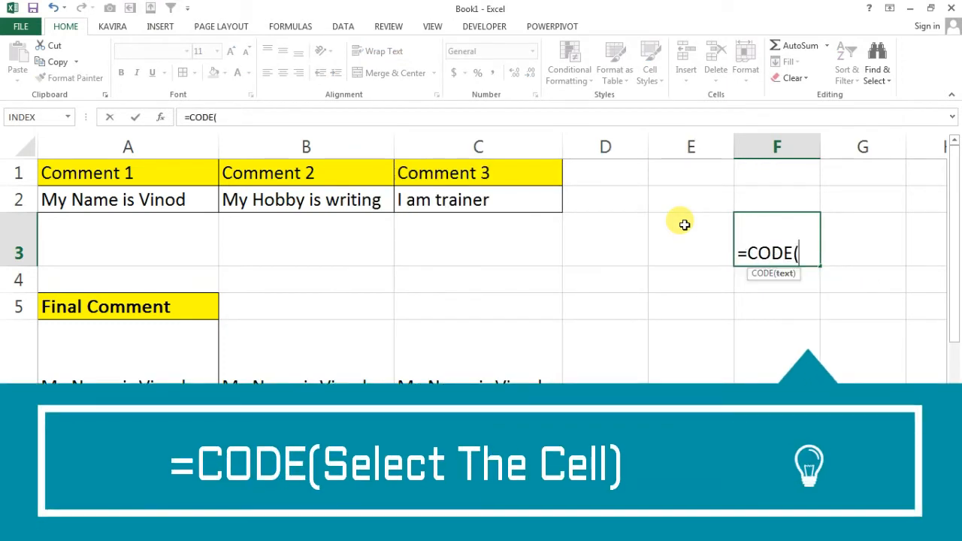
click(684, 225)
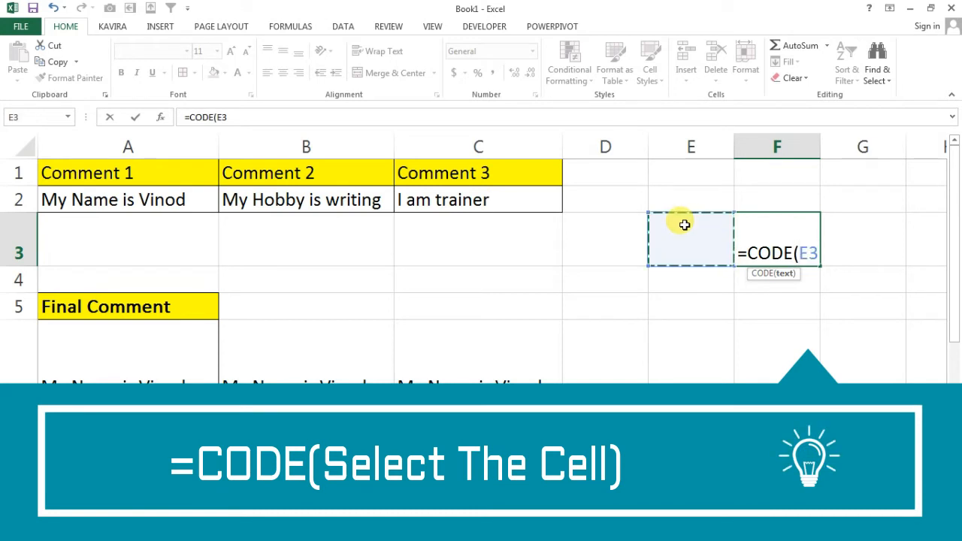
text())
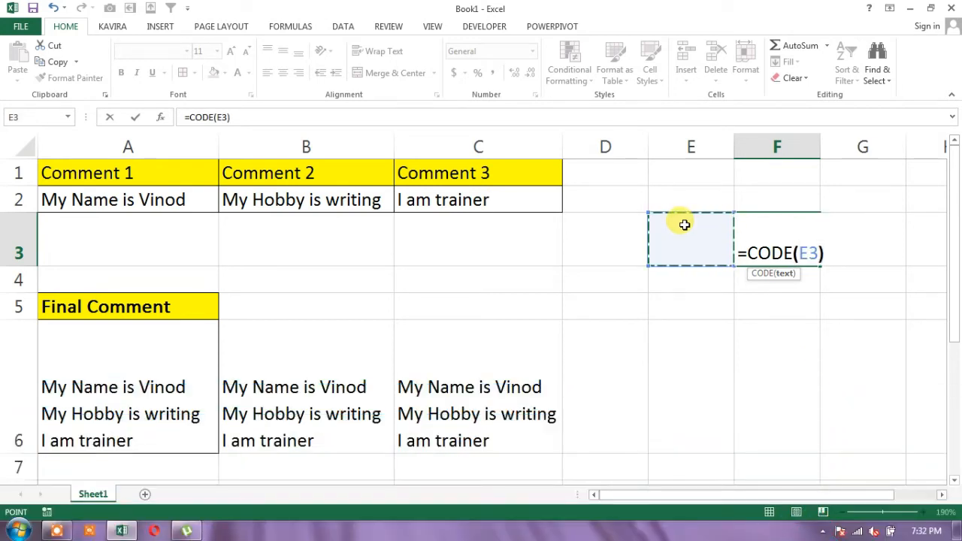
key(Return)
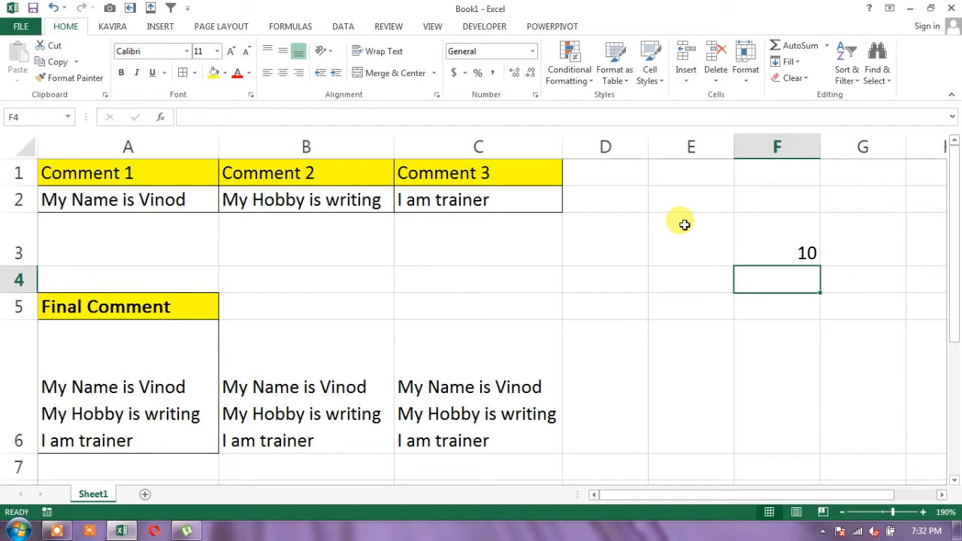
key(Up)
key(Right)
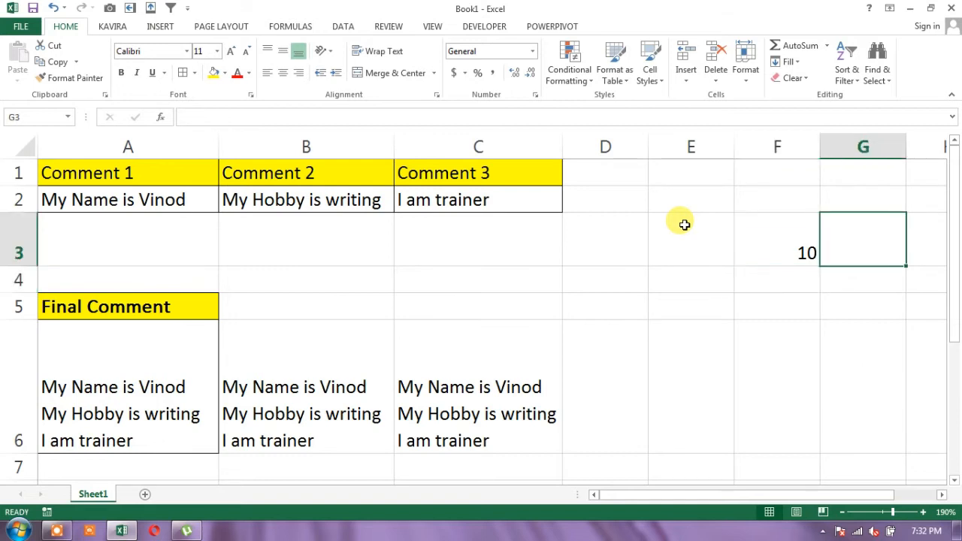
key(Left)
key(Right)
key(Left)
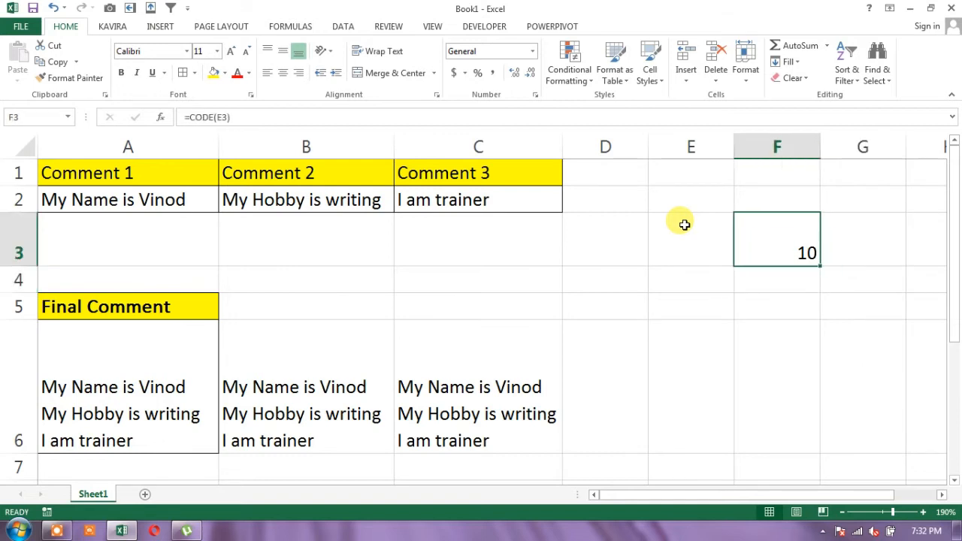
Enter the lowercase letters a, b and c in cells E14 to E16
key(Down)
key(Down)
key(Down)
key(Left)
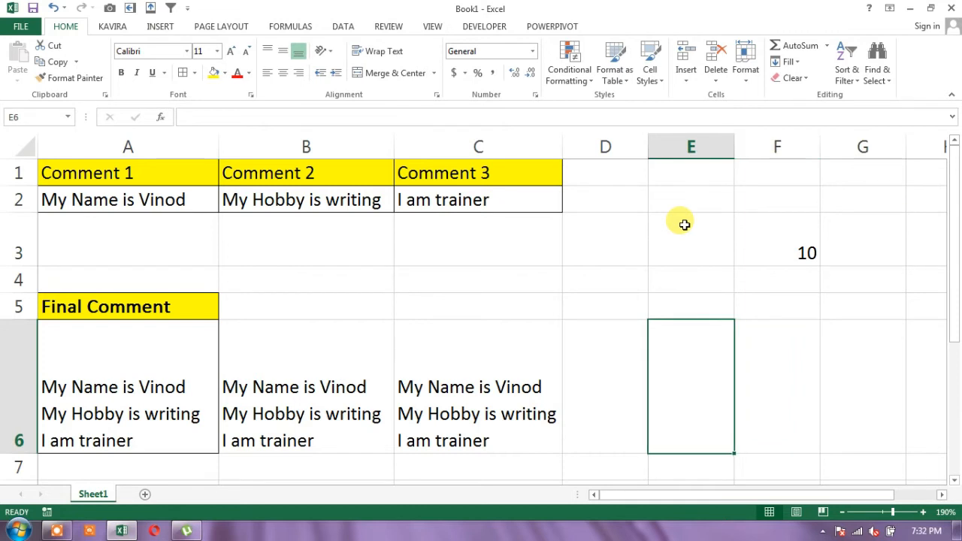
key(Down)
key(Down)
key(Down)
key(Down)
key(Down)
key(Down)
key(Down)
key(Down)
key(Down)
key(Down)
key(Down)
key(Down)
key(Down)
key(Down)
key(Up)
key(Up)
key(Up)
key(Up)
key(Up)
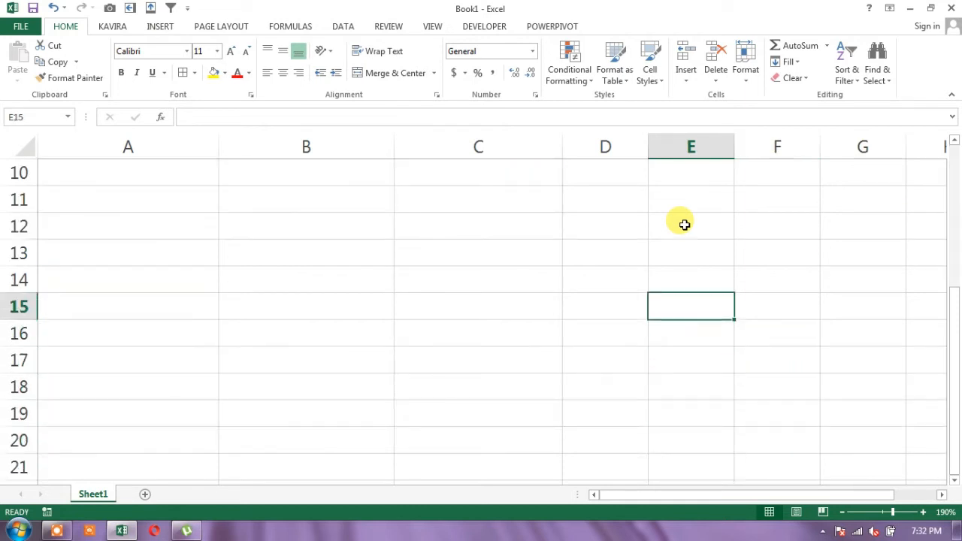
key(Up)
text(a)
key(Return)
text(b)
key(Return)
text(c)
key(Return)
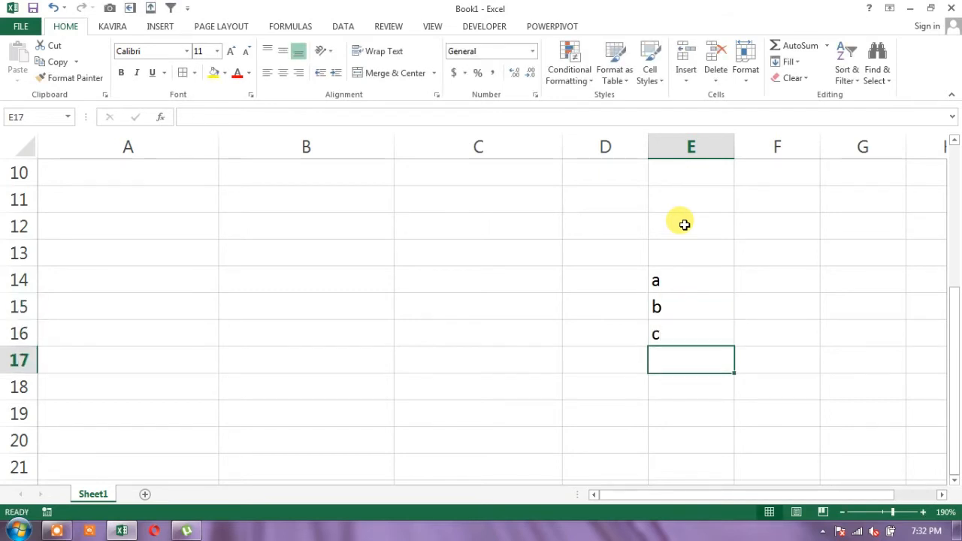
Enter the uppercase letters A, B and C in cells C14 to C16
key(Up)
key(Up)
key(Up)
key(Right)
key(Left)
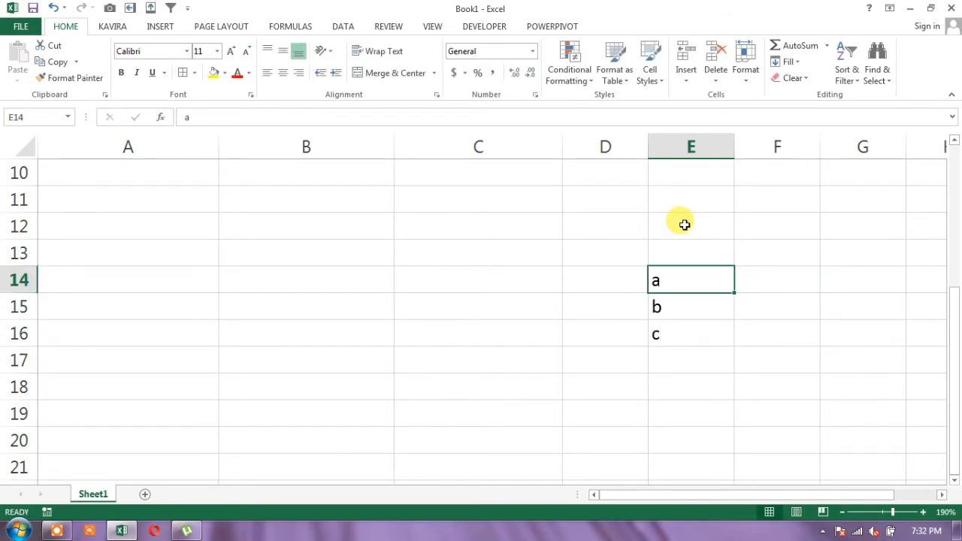
key(Up)
key(Down)
key(Right)
key(Left)
key(Left)
key(Left)
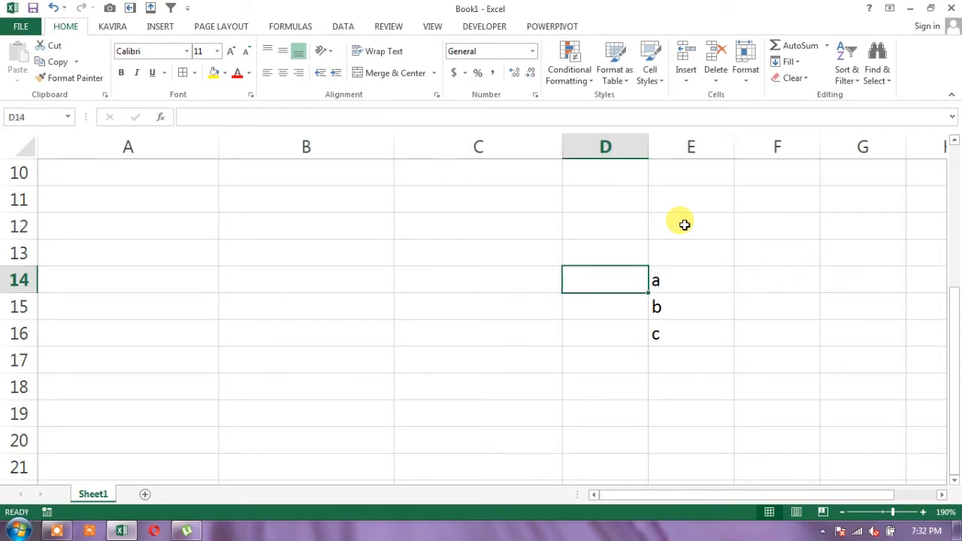
text(A)
key(Return)
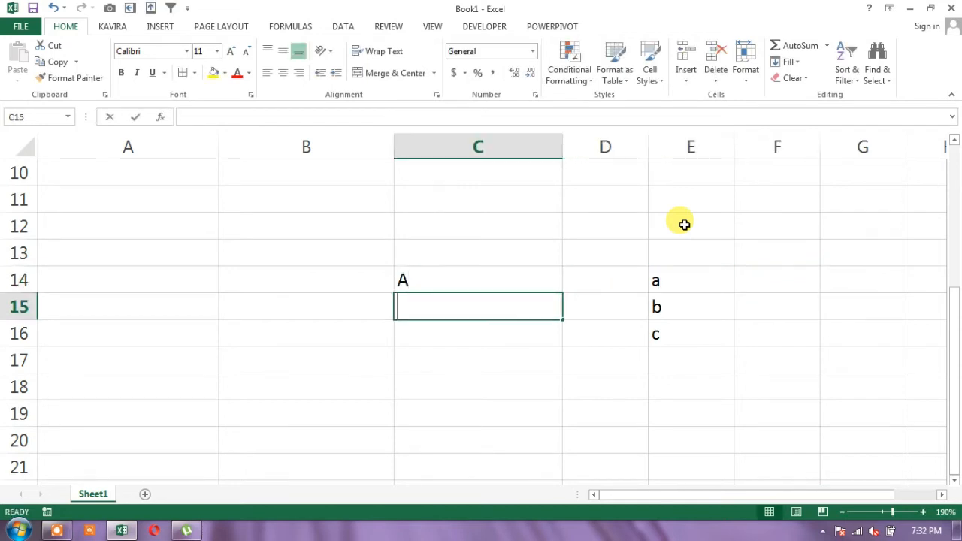
text(B)
key(Return)
text(C)
key(Up)
Enter the formula =CODE(E14) in cell F14 to get the code of the lowercase a
key(Right)
key(Right)
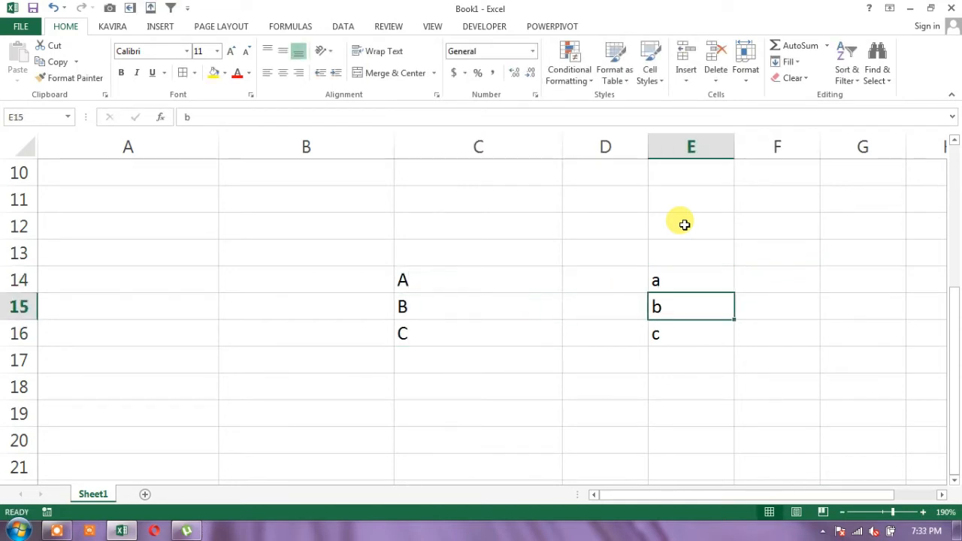
key(Up)
key(Right)
text(=)
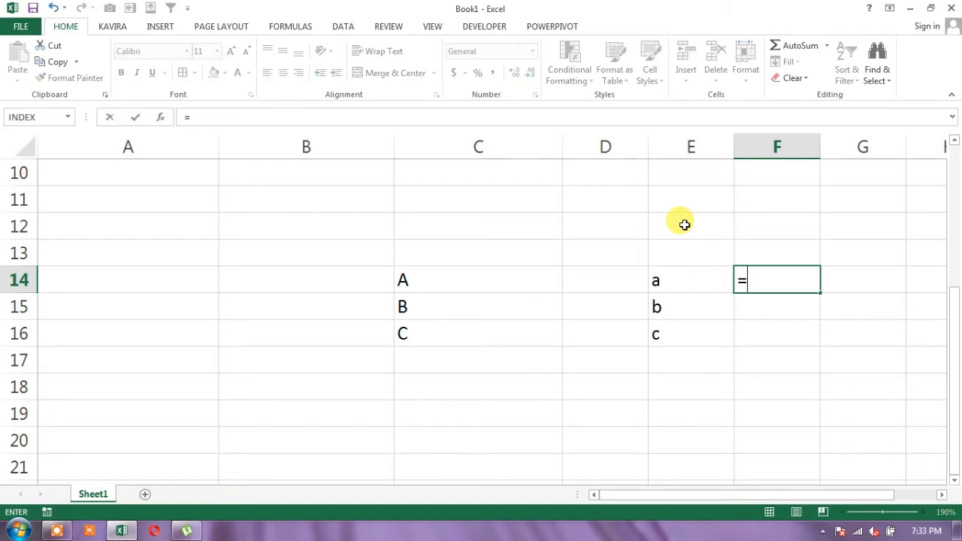
text(CODE()
key(Left)
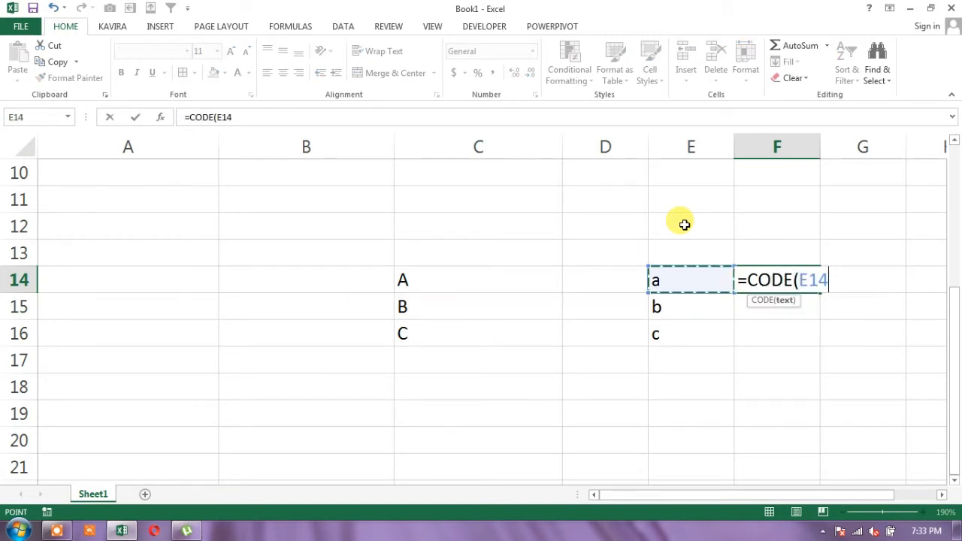
key(Return)
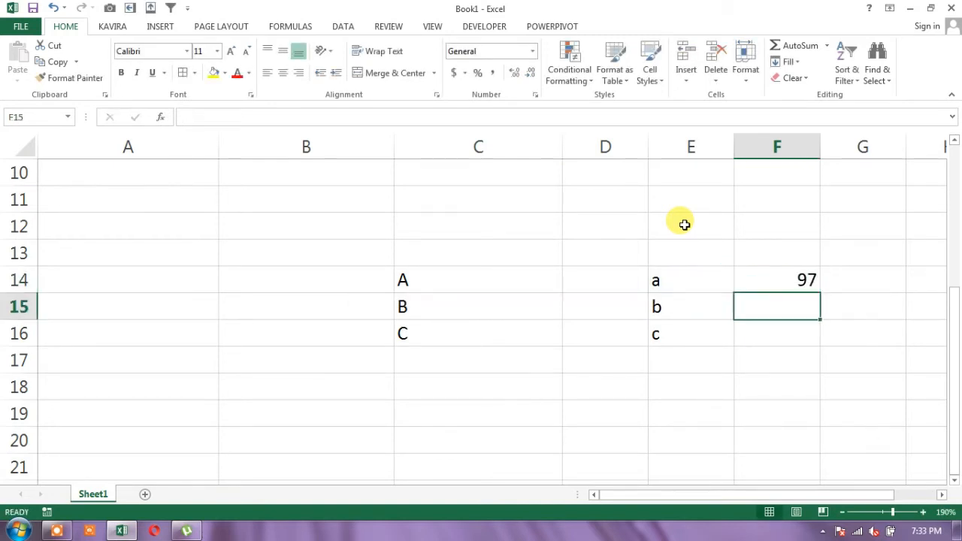
Fill the CODE formula from F14 down through F16 and select cell D14
key(Up)
key(shift+Down)
key(shift+Down)
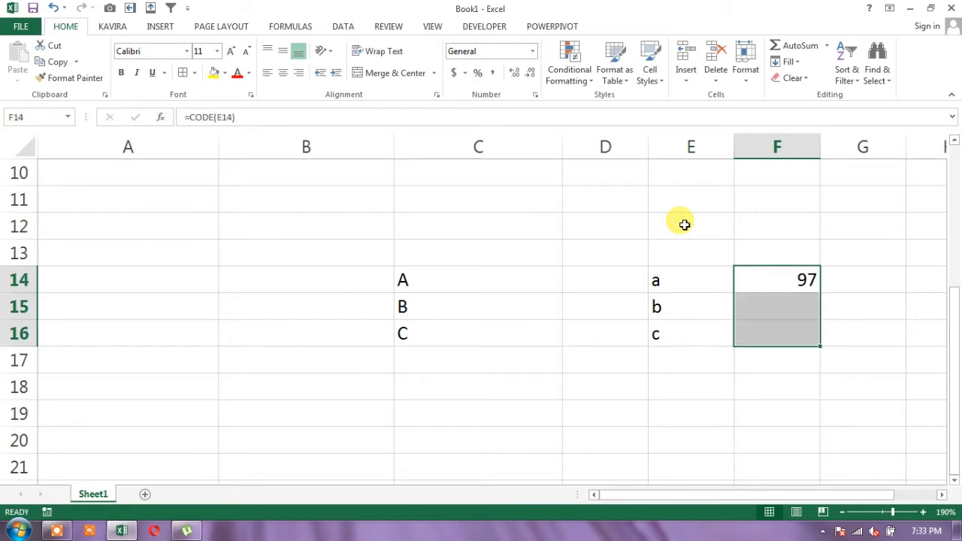
key(ctrl+d)
key(Left)
key(Left)
key(Left)
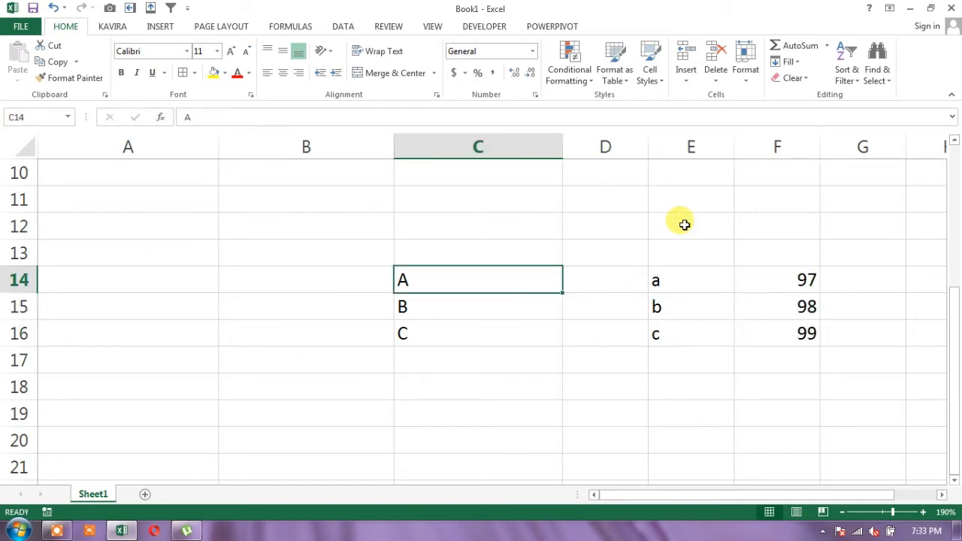
key(Right)
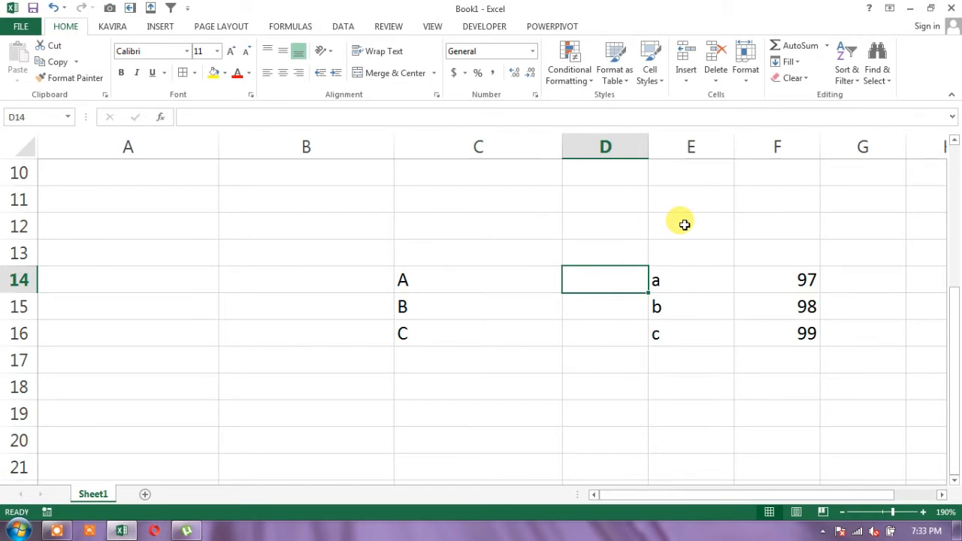
text(=CHA)
key(BackSpace)
key(BackSpace)
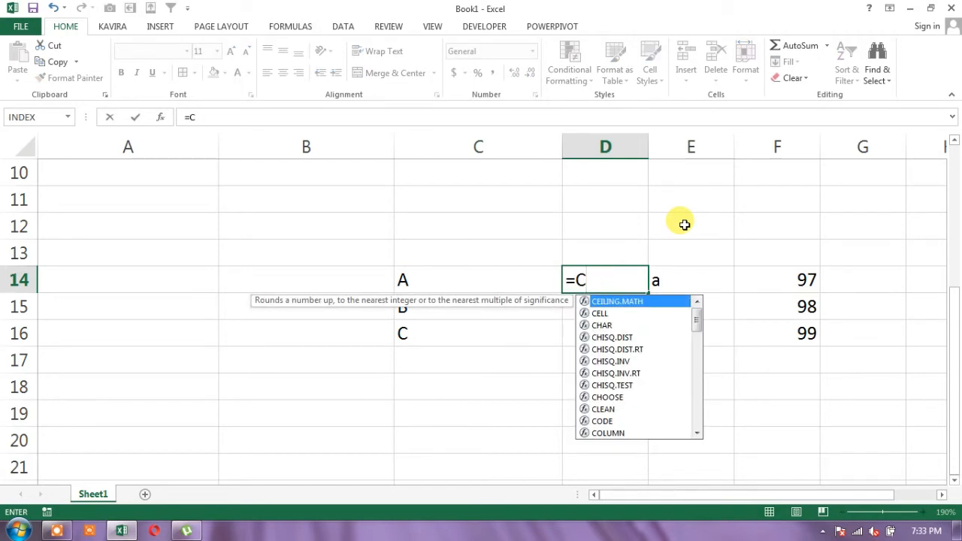
text(ODE()
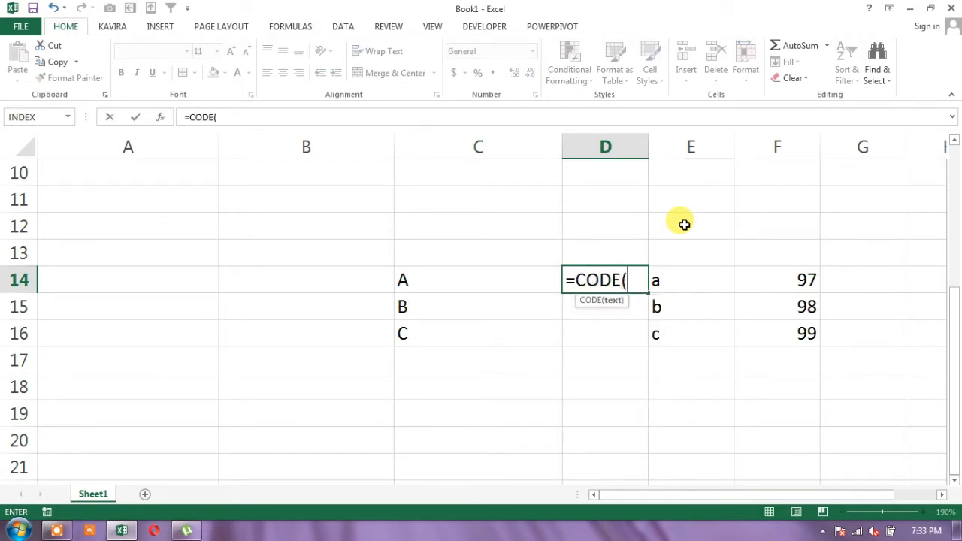
key(Escape)
Enter the formula =CODE(C14) in cell D14 and fill it down through D16
text(=)
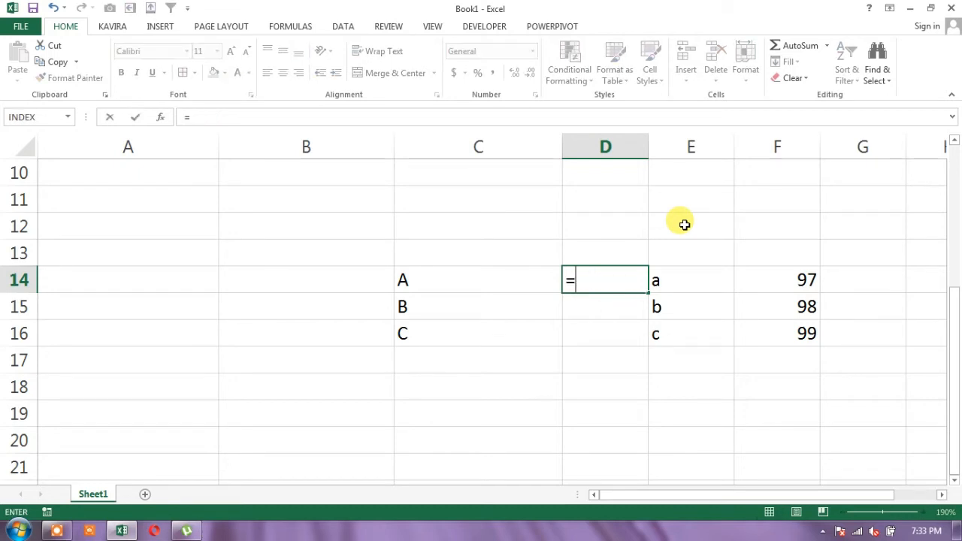
text(CODE()
key(Left)
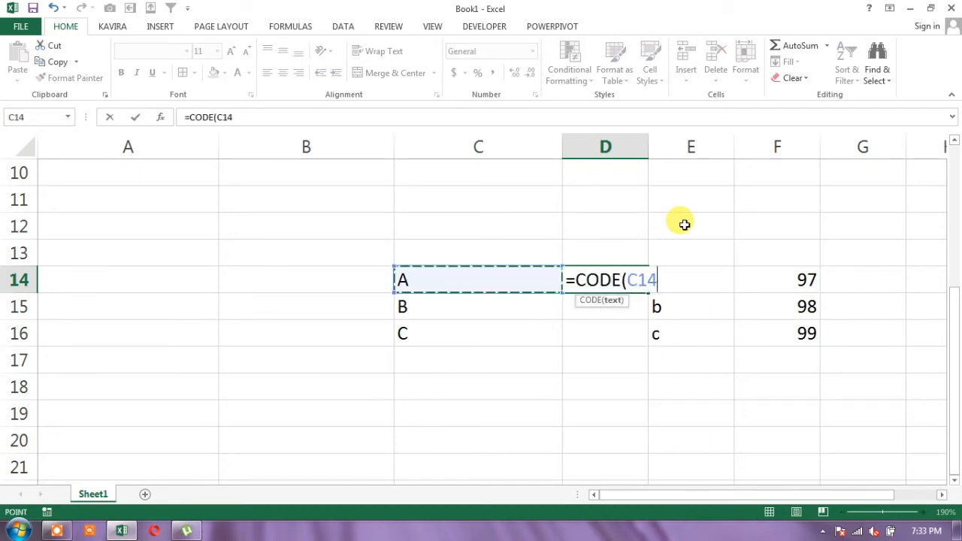
text())
key(Return)
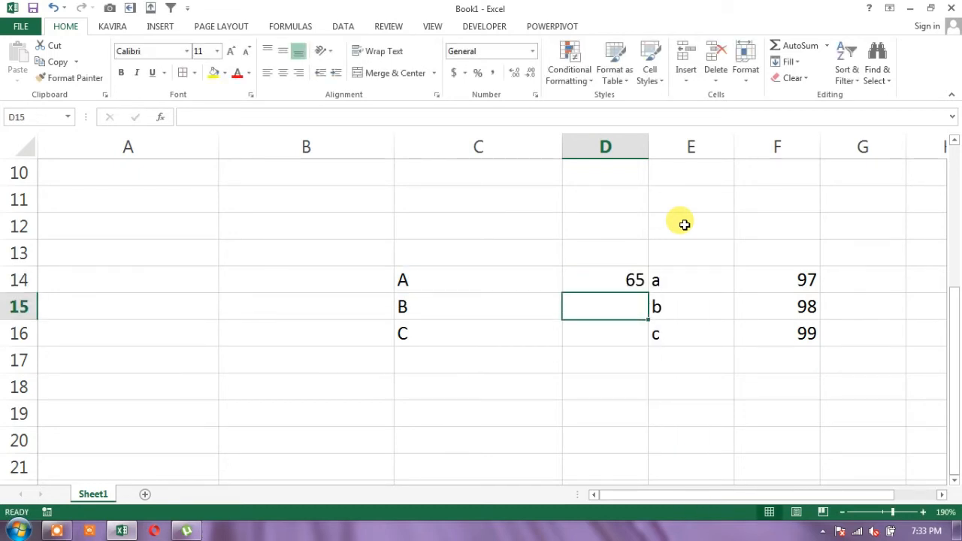
key(Up)
key(shift+Down)
key(shift+Down)
key(ctrl+d)
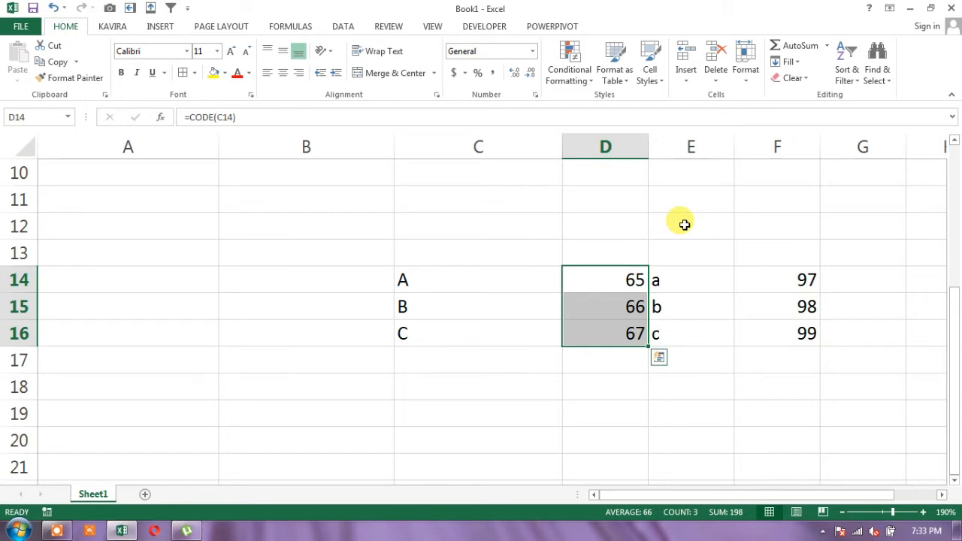
Examine the uppercase letters in C14:C16 beside their character codes, ending on cell A13
key(Left)
key(Up)
key(Down)
key(Left)
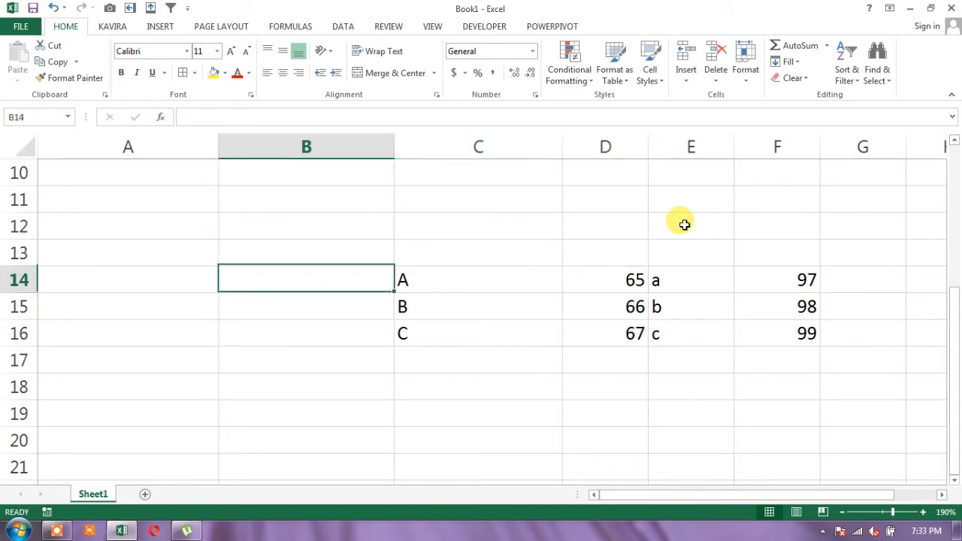
key(Right)
key(shift+Down)
key(shift+Down)
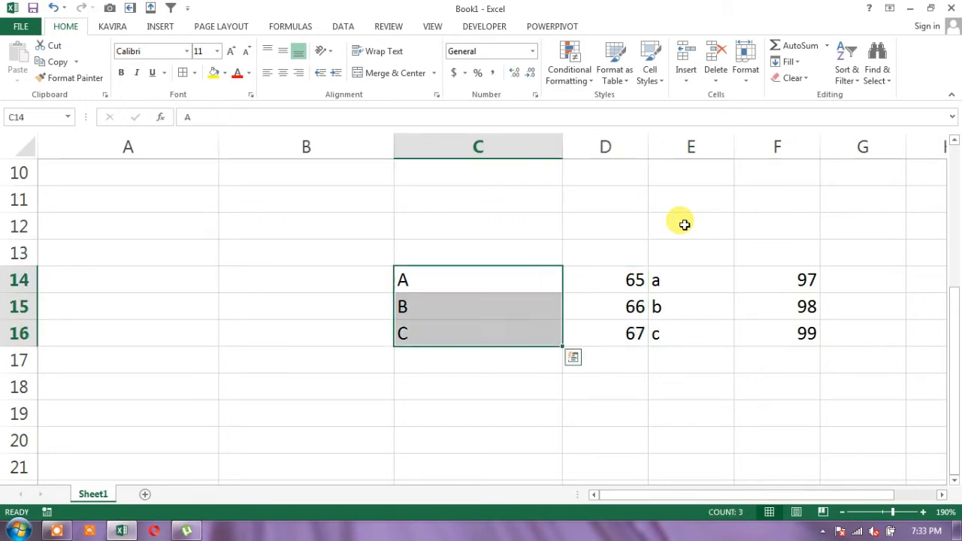
drag(684, 225, 644, 257)
key(Left)
key(Up)
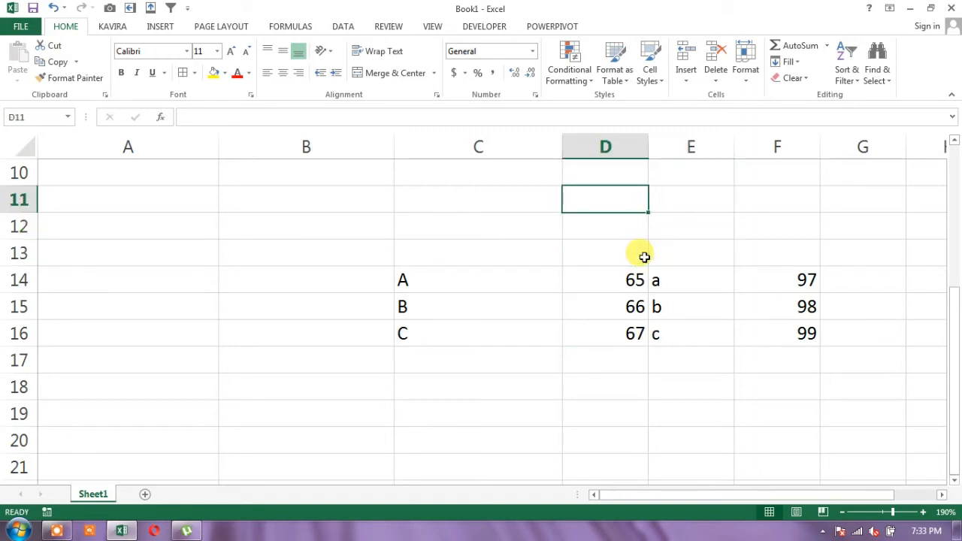
key(Left)
key(Down)
key(Down)
key(Down)
key(shift+Down)
key(shift+Down)
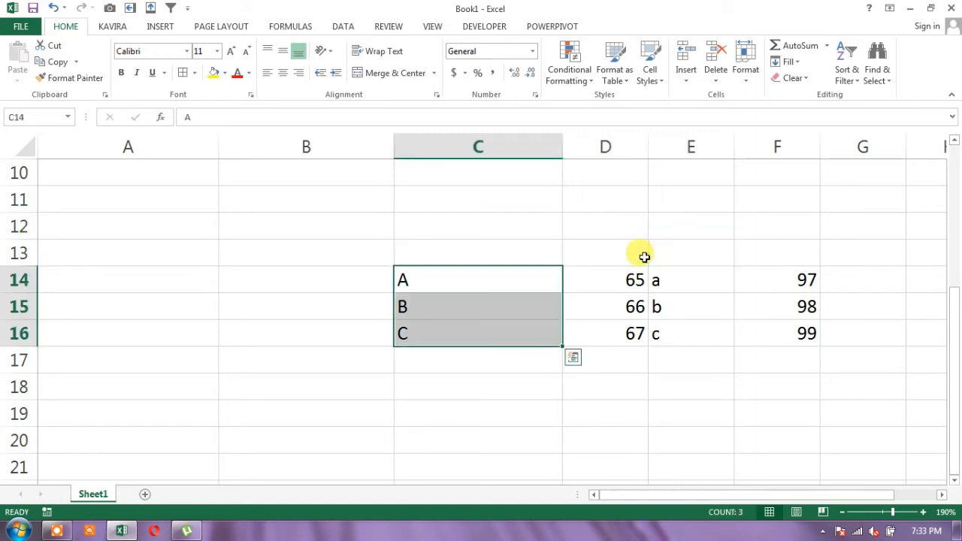
key(Up)
key(Left)
key(Left)
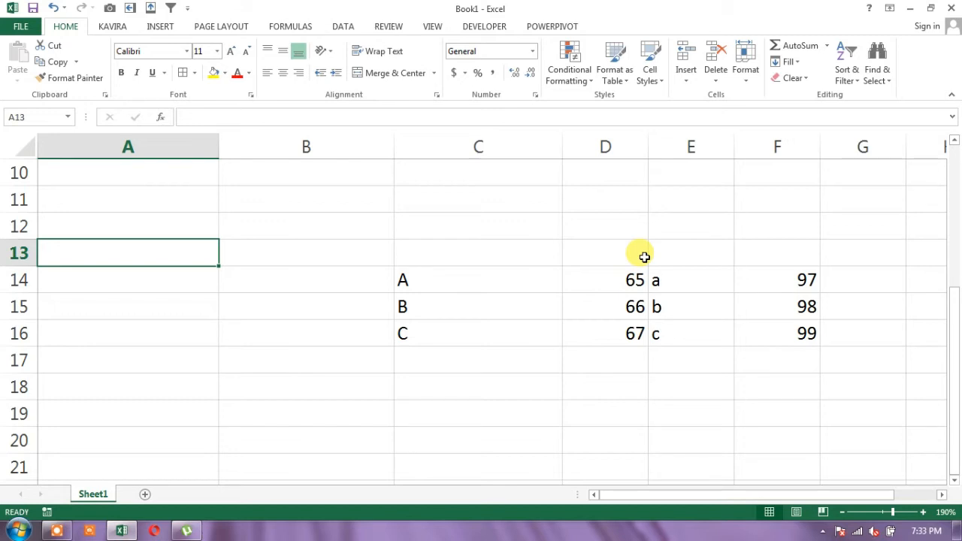
text(=CHAR)
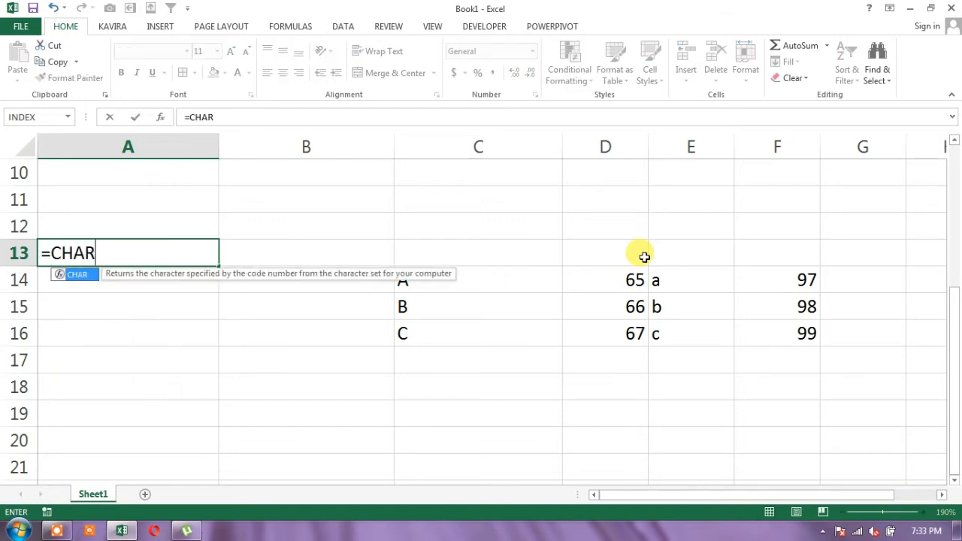
text(()
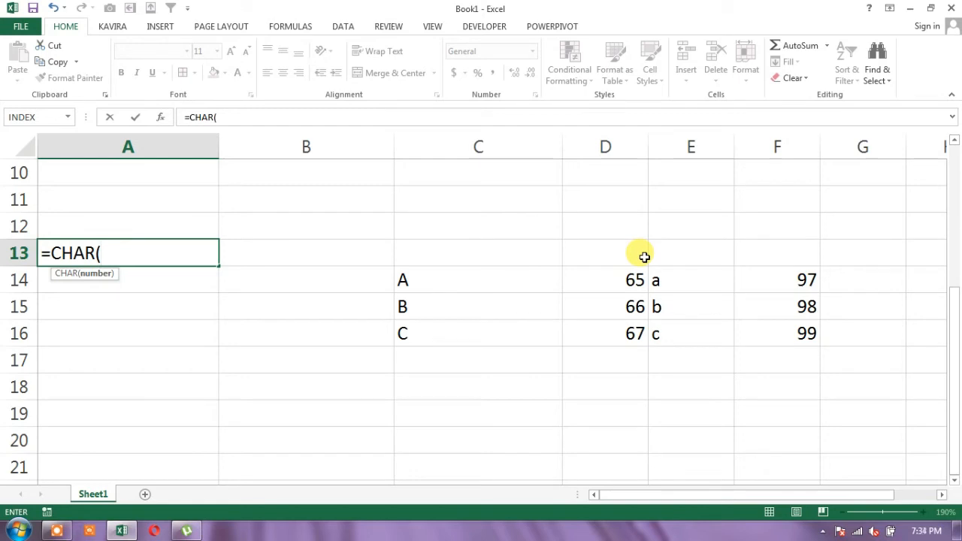
key(Escape)
Enter the formula =ROW() in cell A13 to get the row number
text(=ROW)
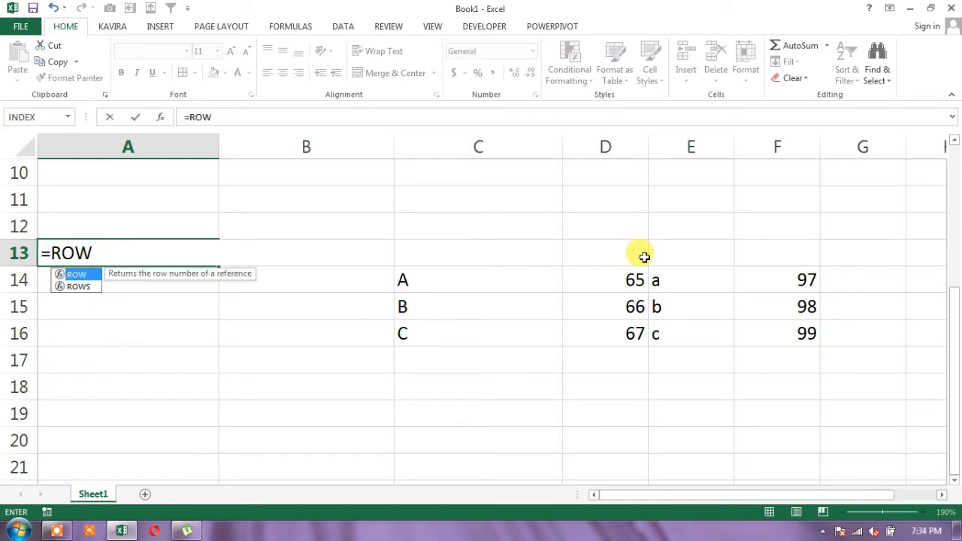
text(())
key(Return)
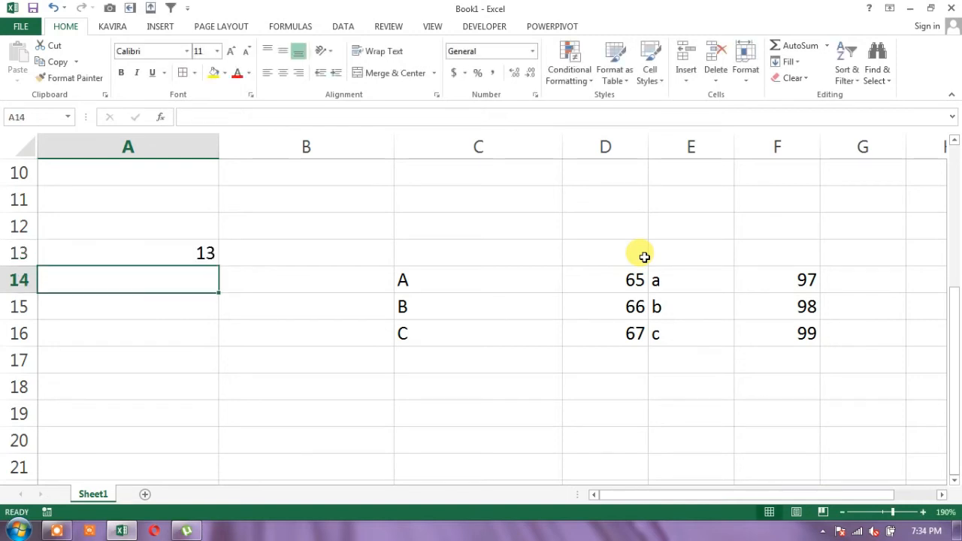
Calculate the offset between the code of A and the row number with =65-13 in cell A13
key(Up)
text(=65)
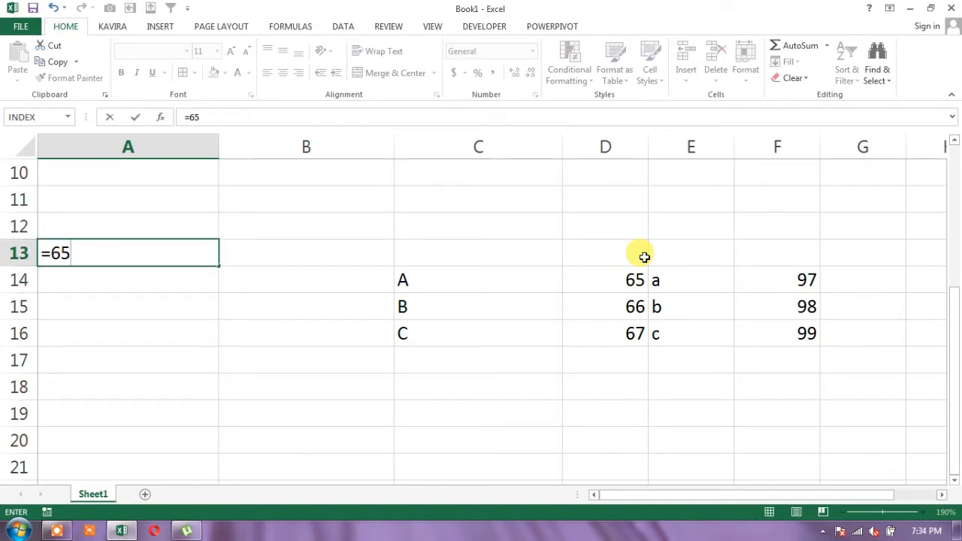
text(-13)
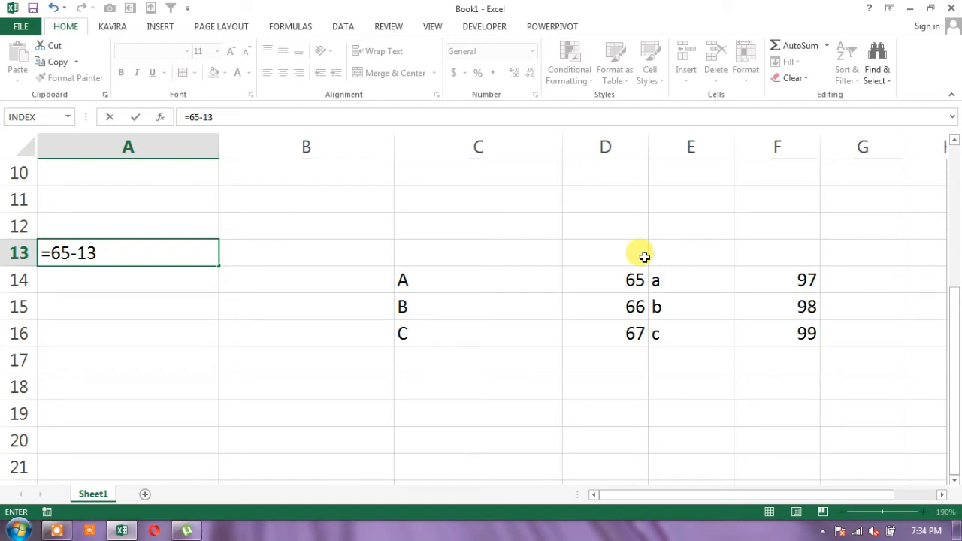
key(Return)
Replace the content of cell A13 with the formula =CHAR(52+ROW()) to generate the letter A
key(Up)
text(=)
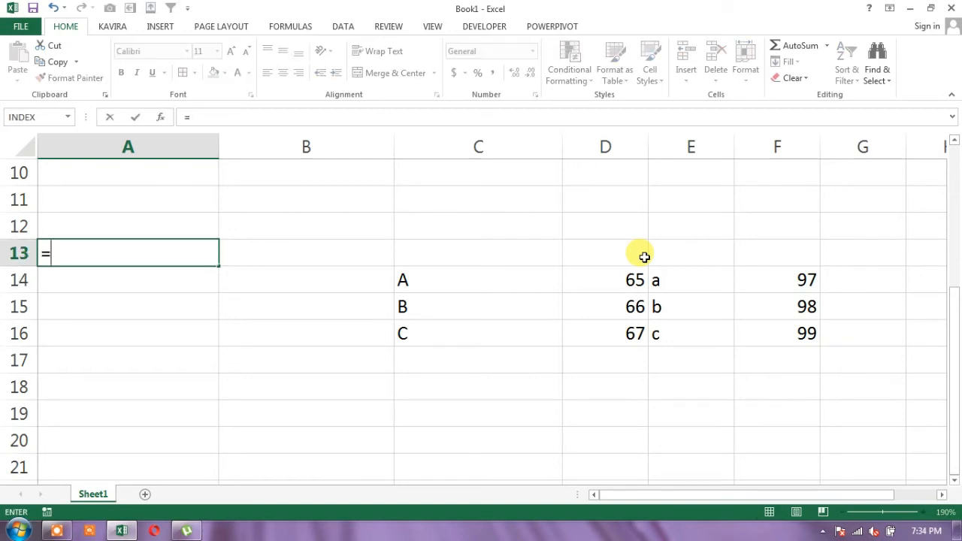
text(CHAR()
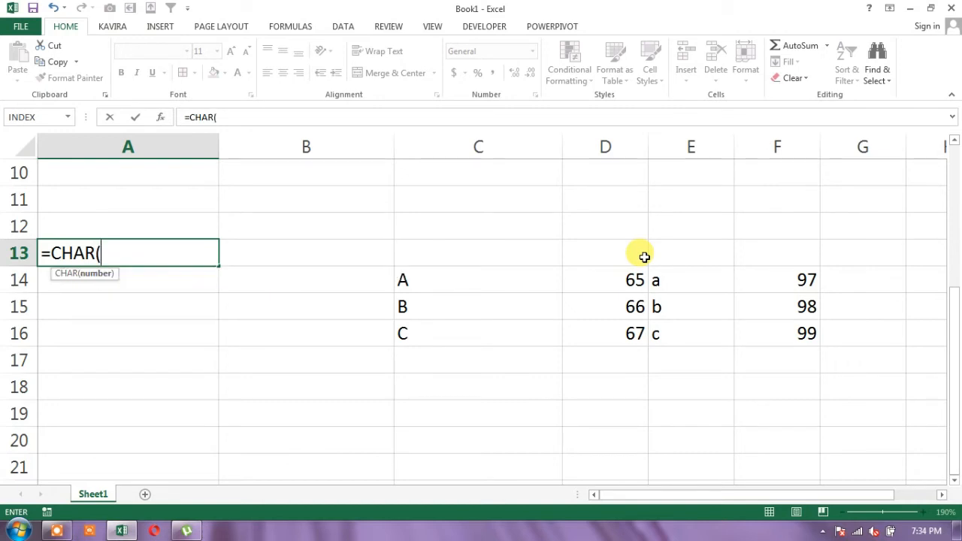
text(52+ROW)
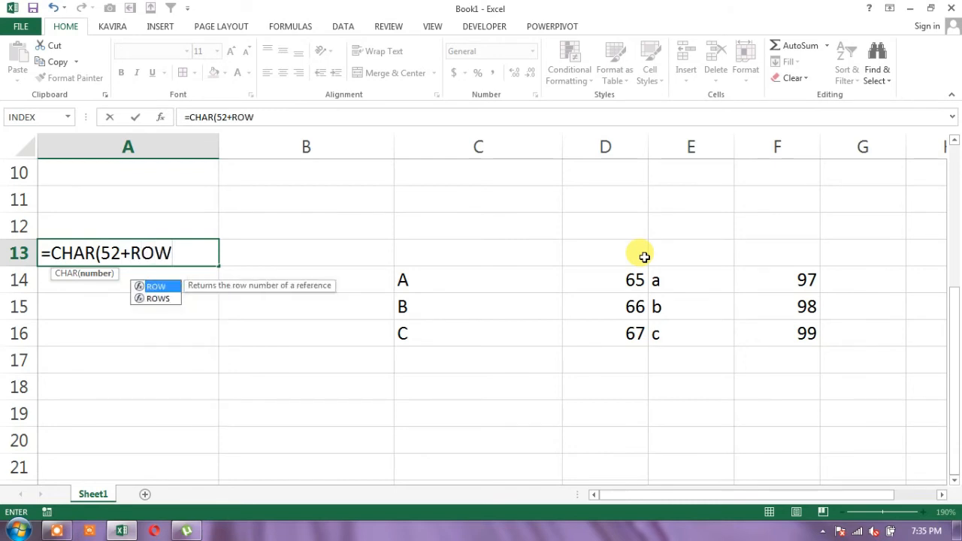
text(()))
key(Return)
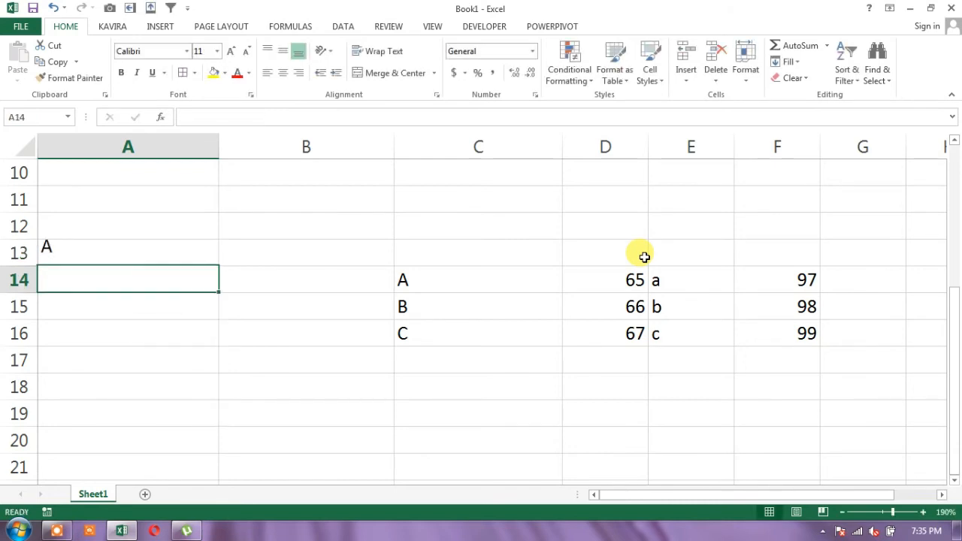
Fill the CHAR formula from A13 down through A16
key(Up)
key(shift+Down)
key(Down)
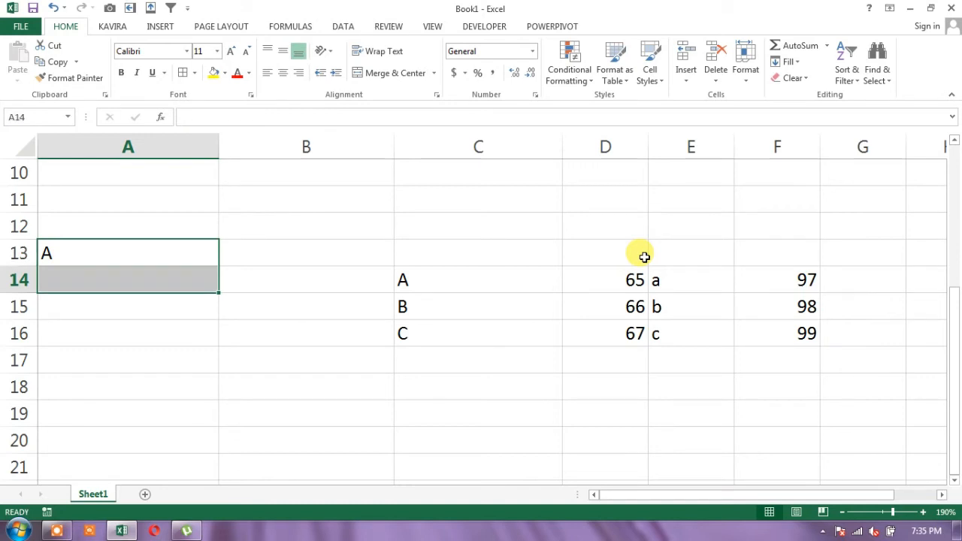
key(ctrl+d)
key(Down)
key(ctrl+d)
key(Down)
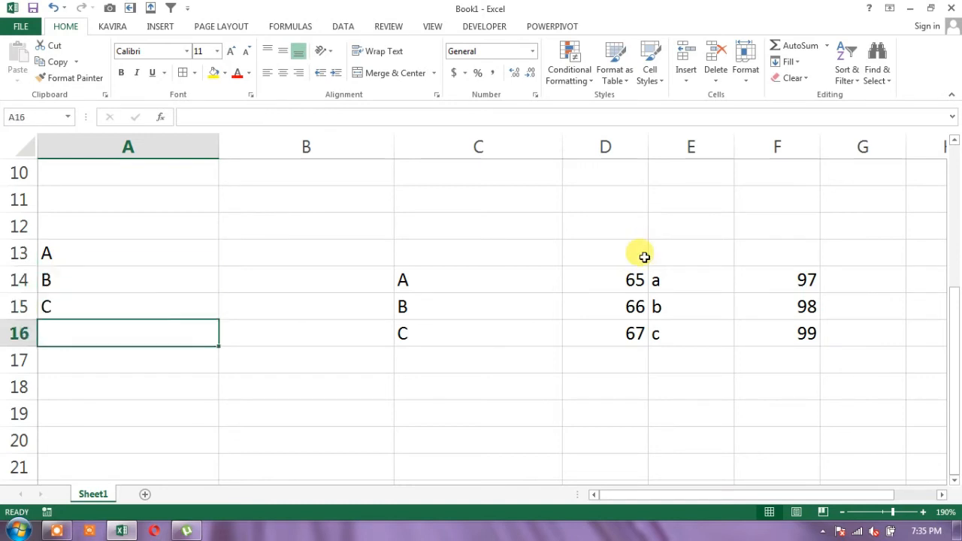
key(ctrl+d)
key(Up)
key(Down)
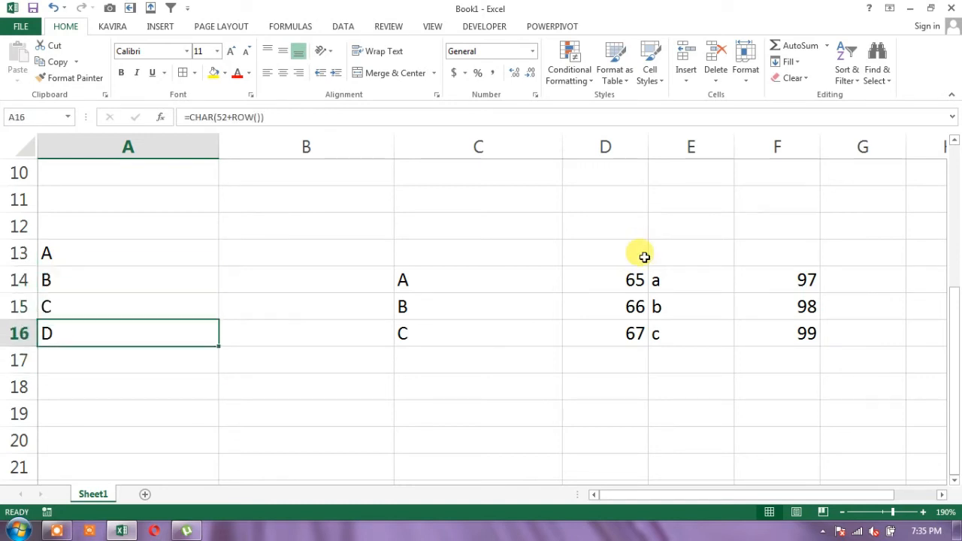
Extend the CHAR formula from A16 down three more rows in column A
key(shift+Down)
key(shift+Down)
key(shift+Down)
key(ctrl+d)
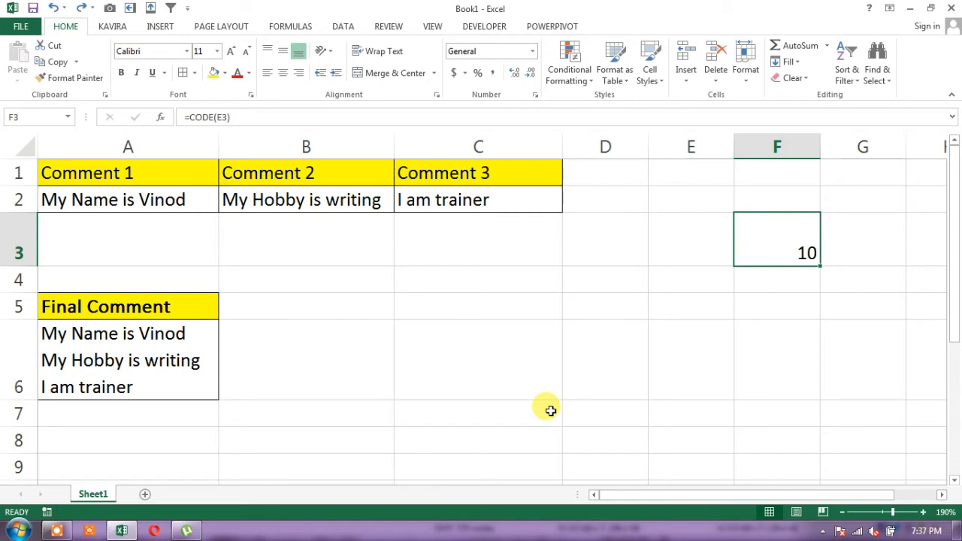
Examine the CODE formula in F3 and the line-break cell E3 it refers to
key(Left)
key(Left)
key(Left)
key(Left)
key(Right)
key(Right)
key(Right)
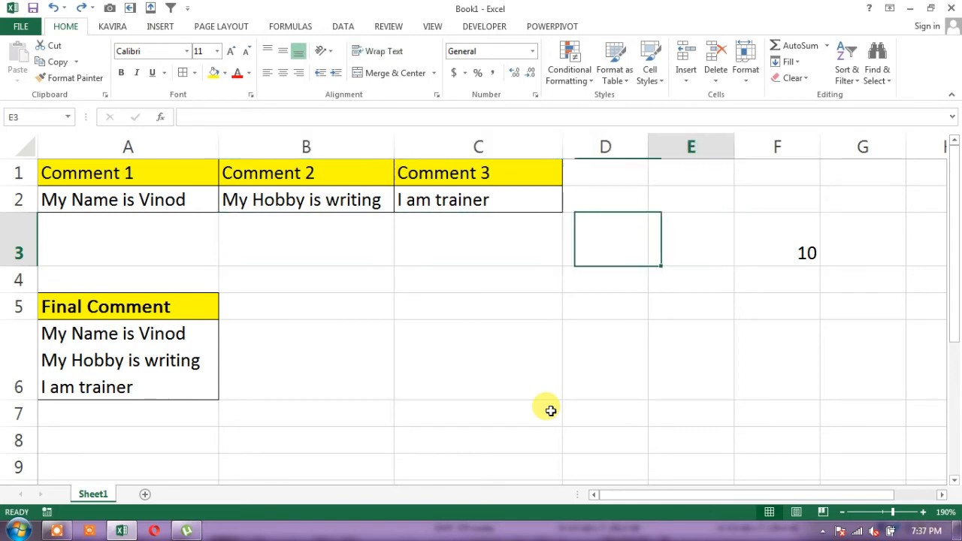
key(Right)
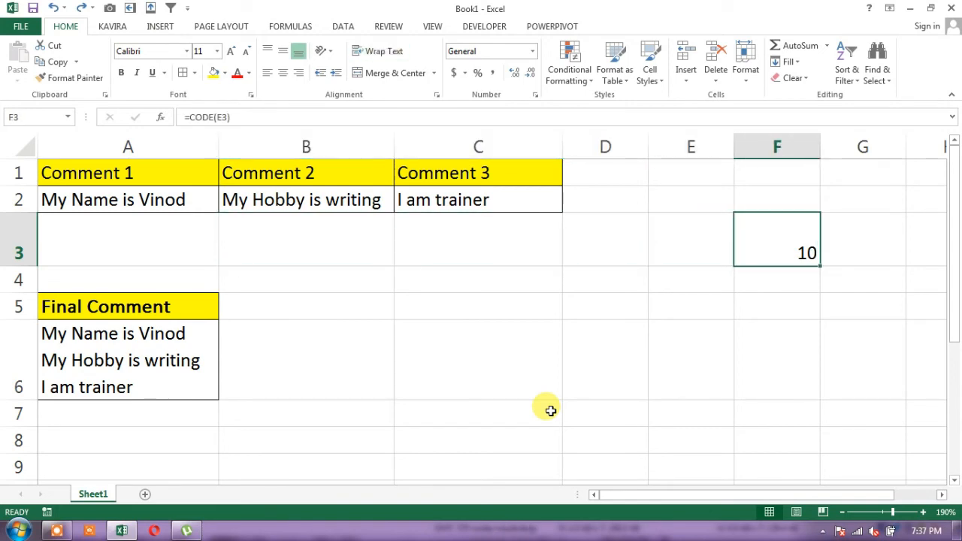
key(Left)
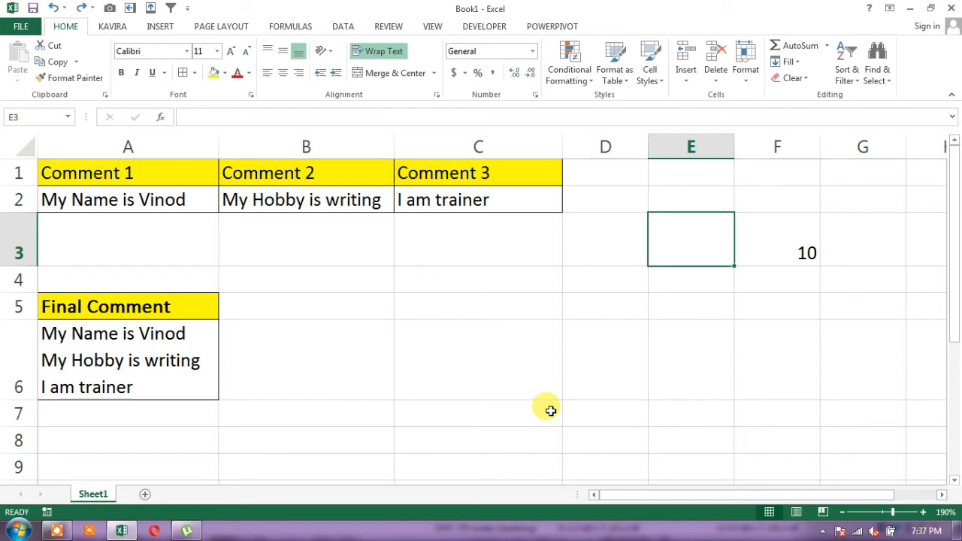
key(Right)
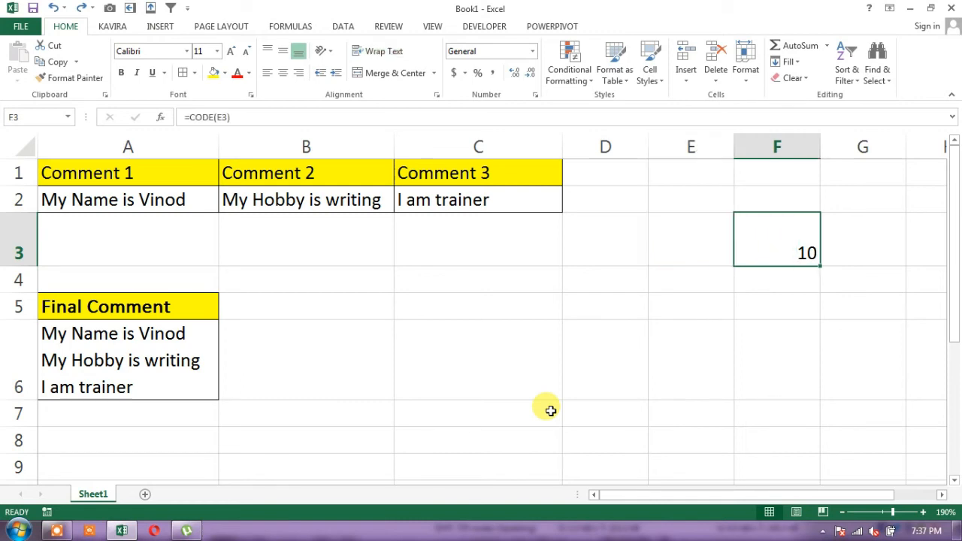
Start a formula in cell B6 that references the first comment in A2
key(Left)
key(Left)
key(Left)
key(Left)
key(Left)
key(Down)
key(Down)
key(Right)
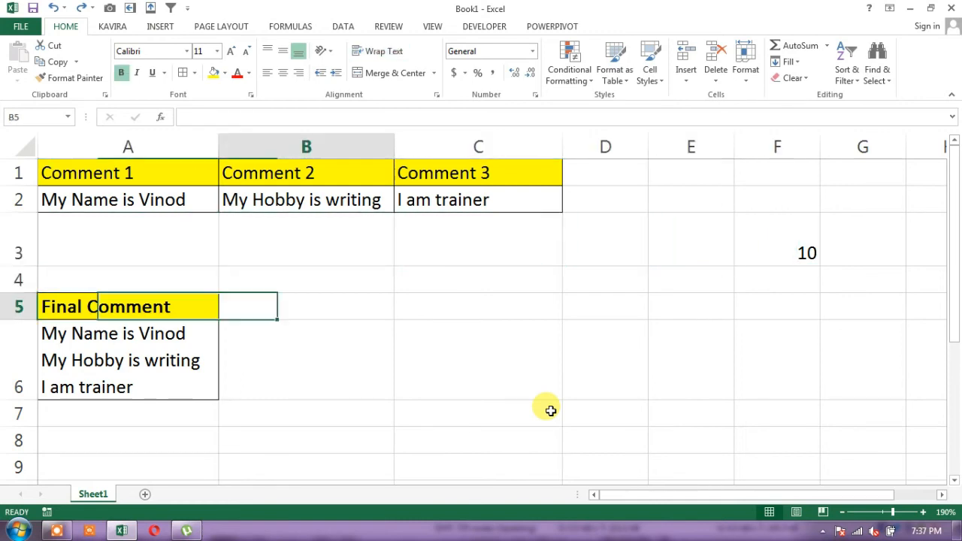
key(Down)
text(=)
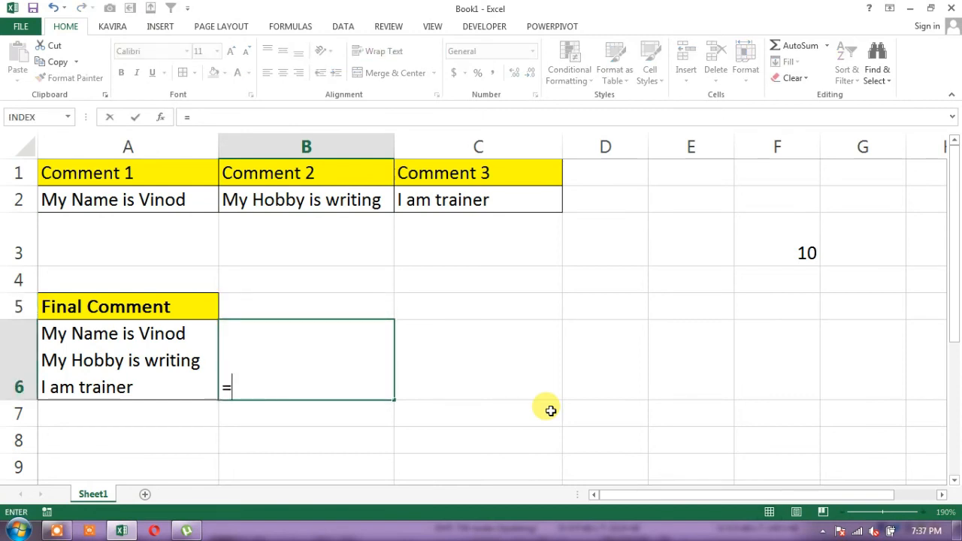
key(Up)
key(Up)
key(Up)
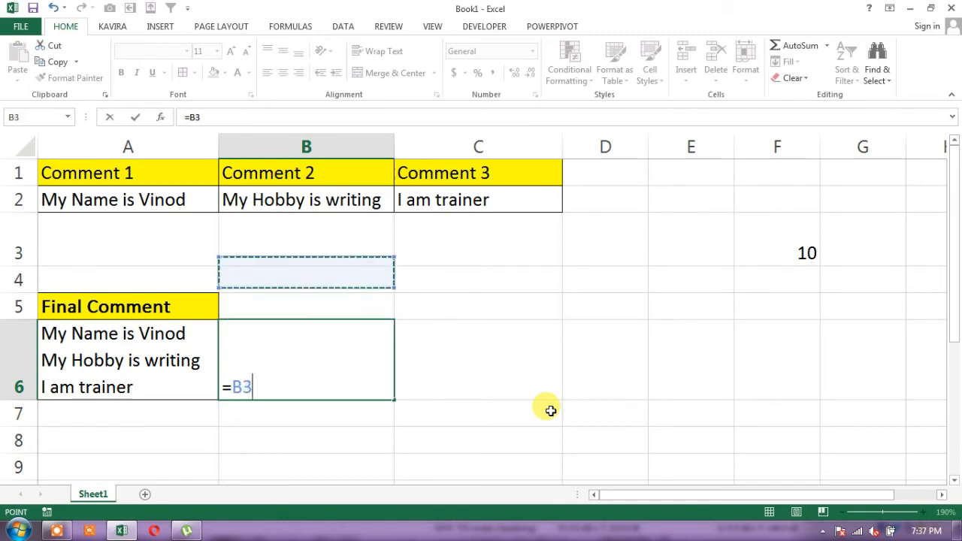
key(Left)
key(Up)
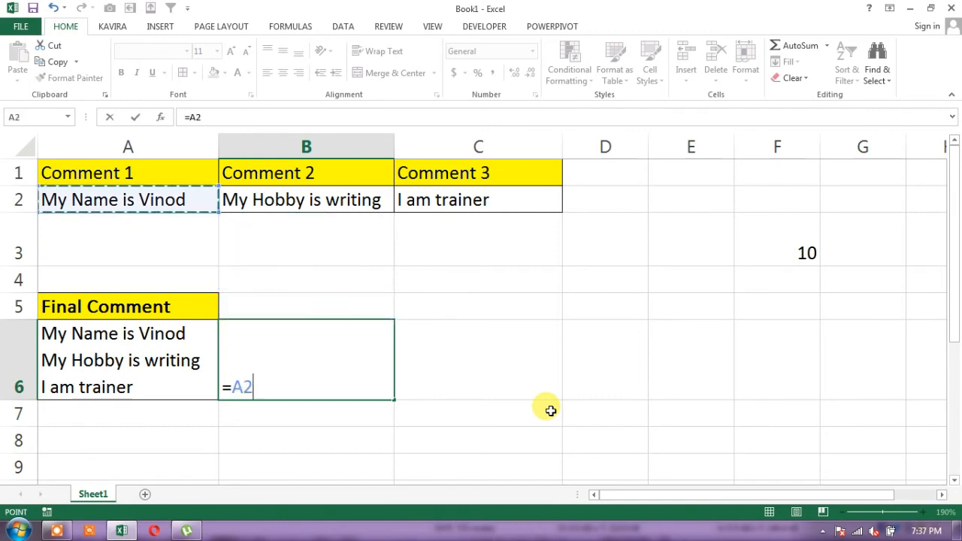
Append a line break with CHAR(10) and the second comment from B2 to the B6 formula, joined with &
text(&)
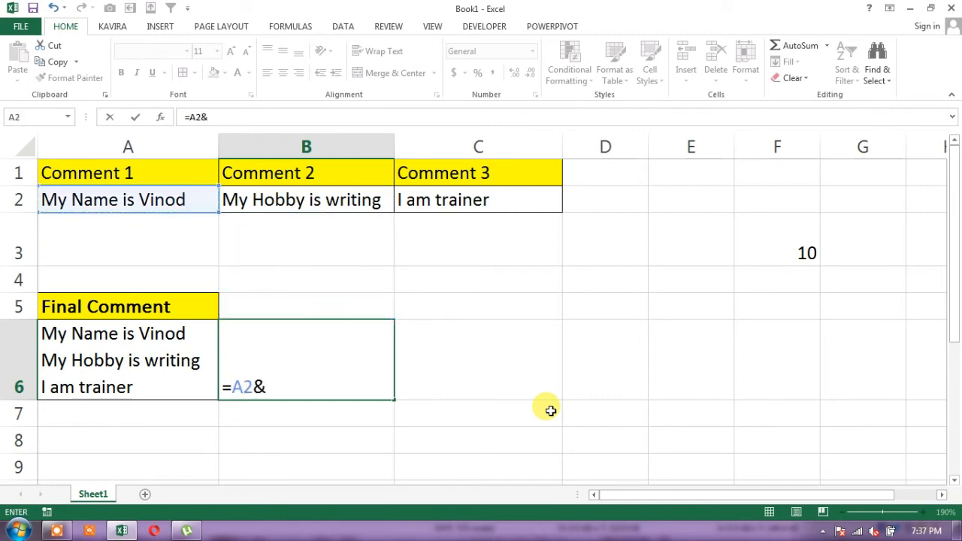
text(C)
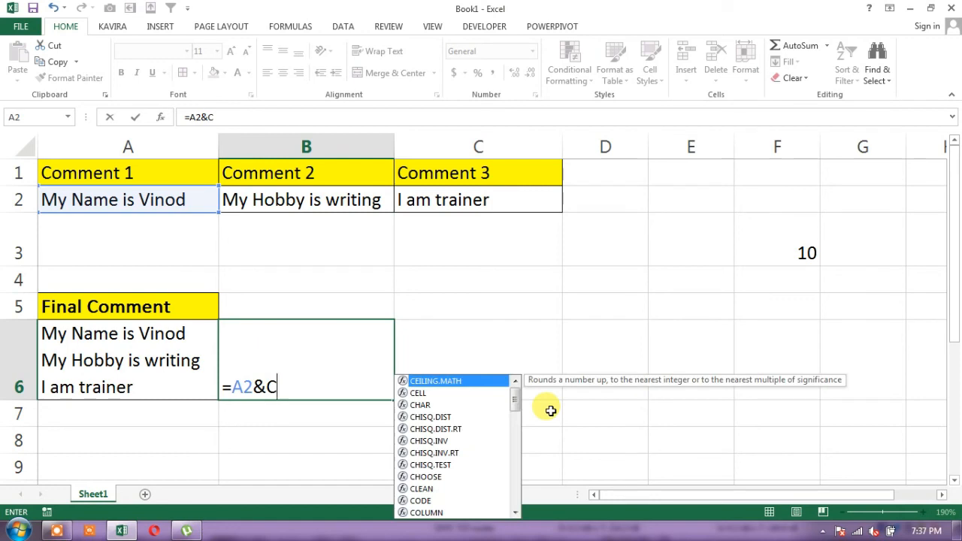
text(HAR)
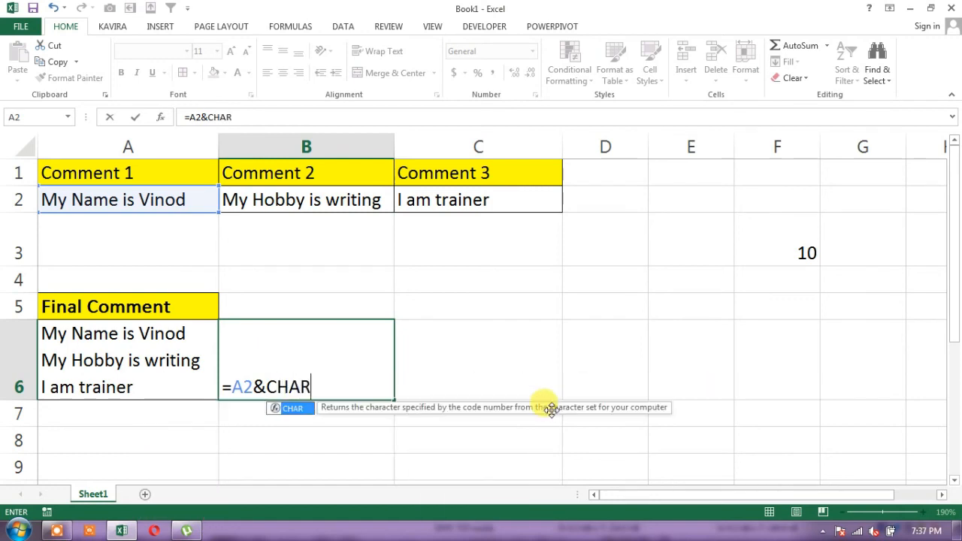
text((1)
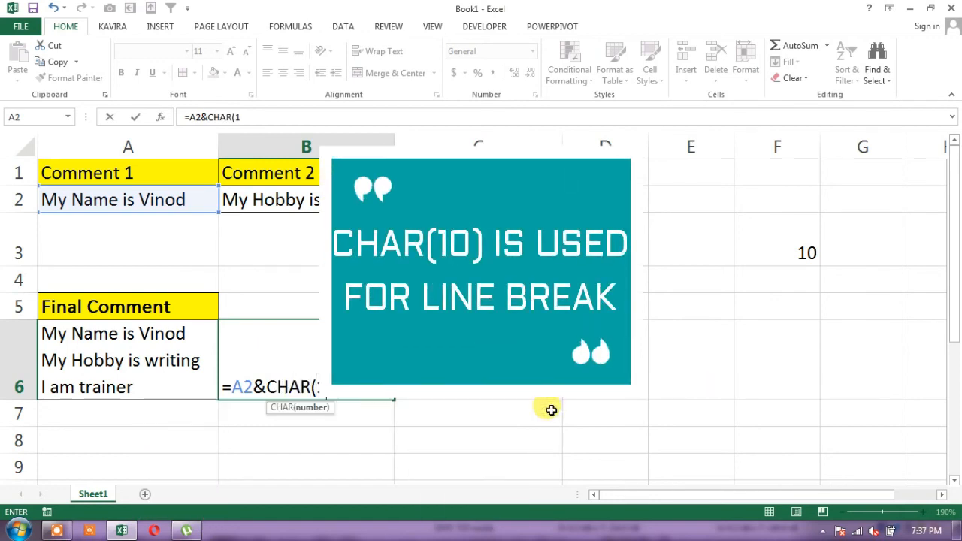
text(0))
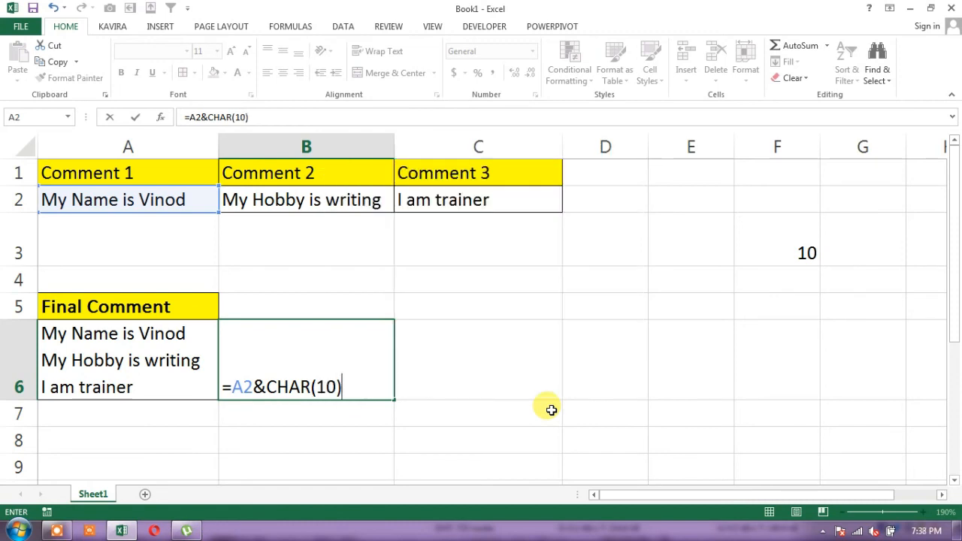
text(&)
click(356, 204)
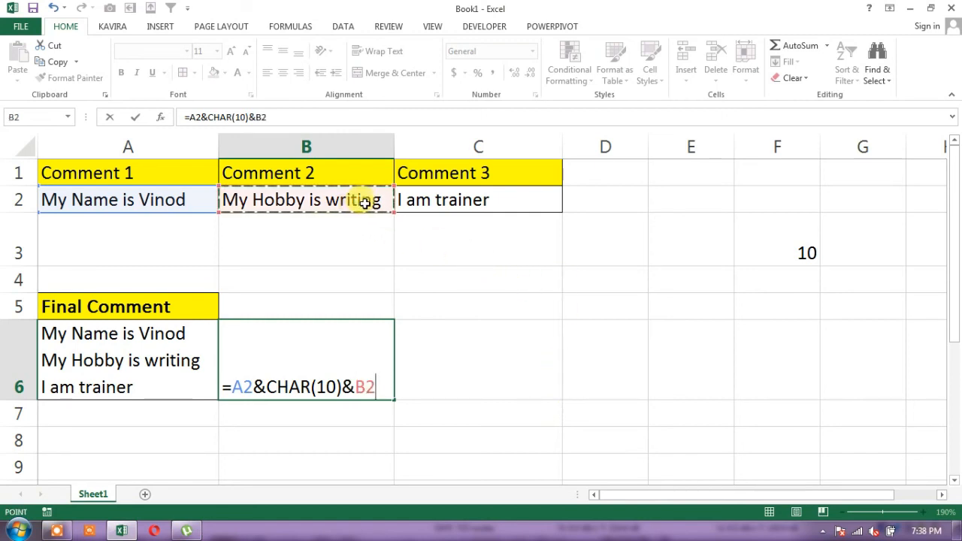
Complete the B6 formula with another CHAR(10) line break and the third comment from C2, then reselect B6
text(&)
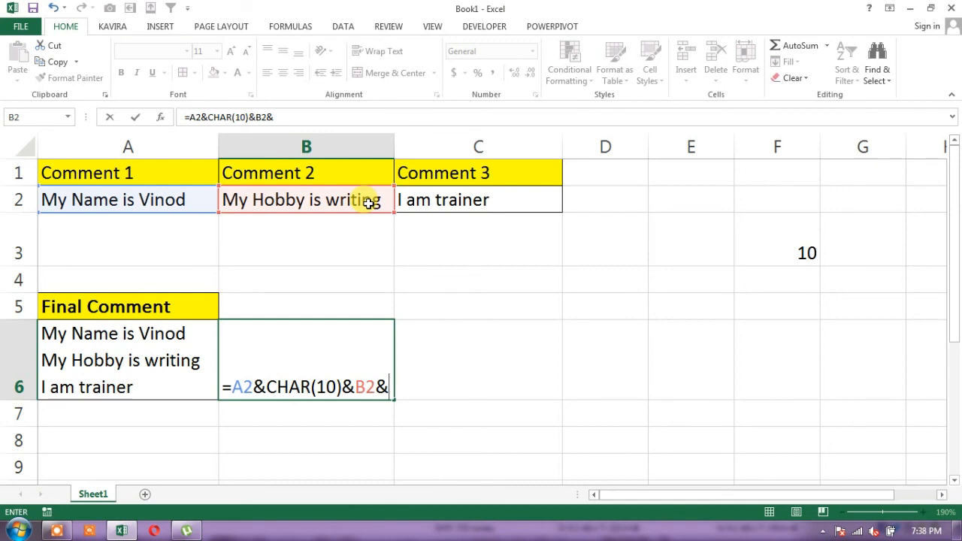
text(CHAR(10)
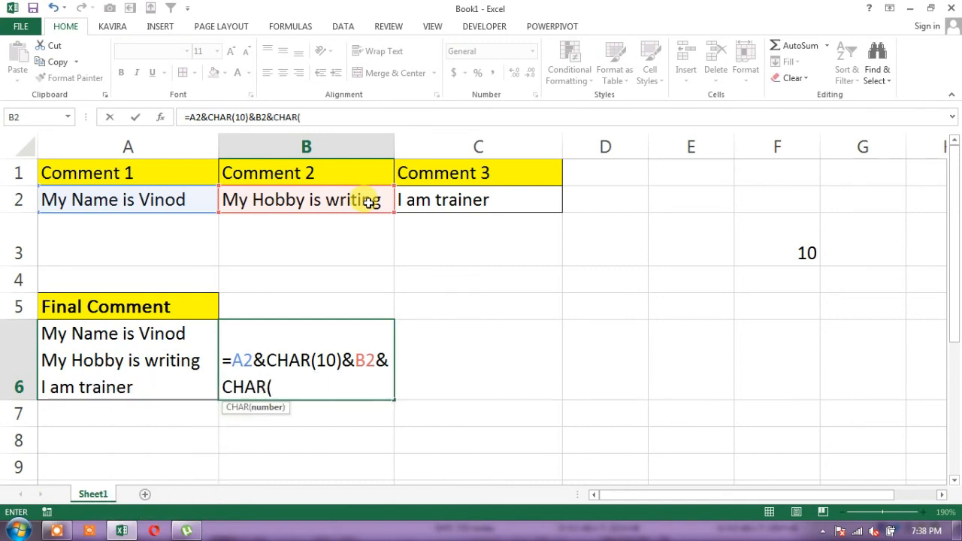
text()&)
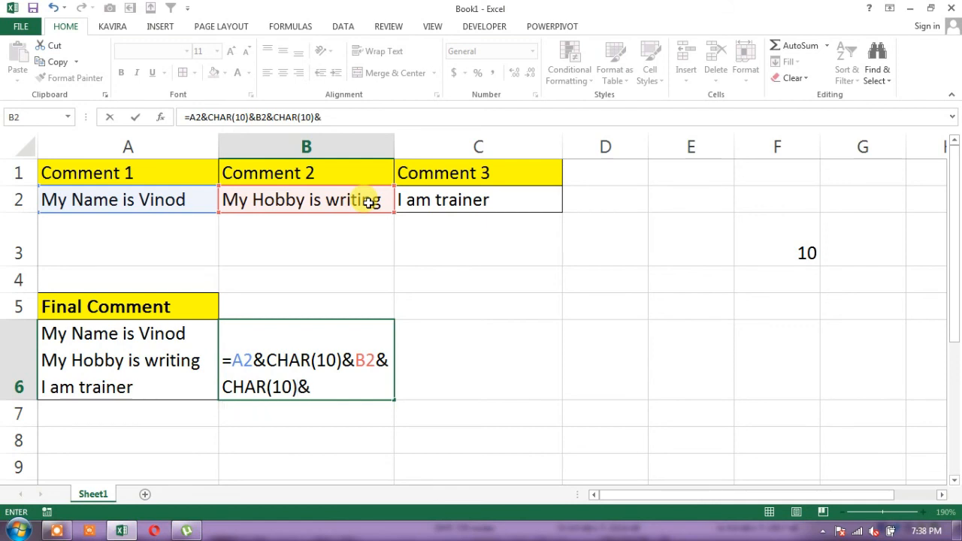
click(437, 198)
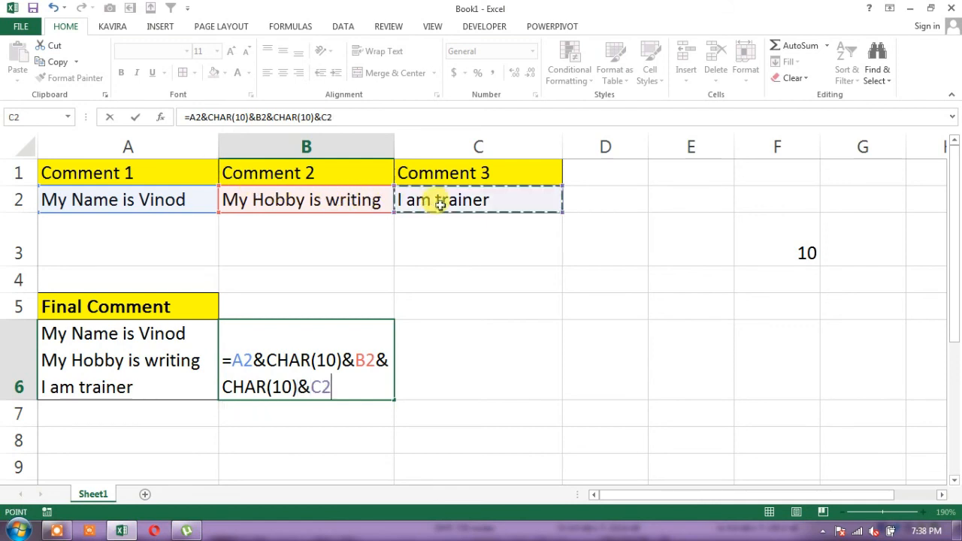
key(Return)
key(Up)
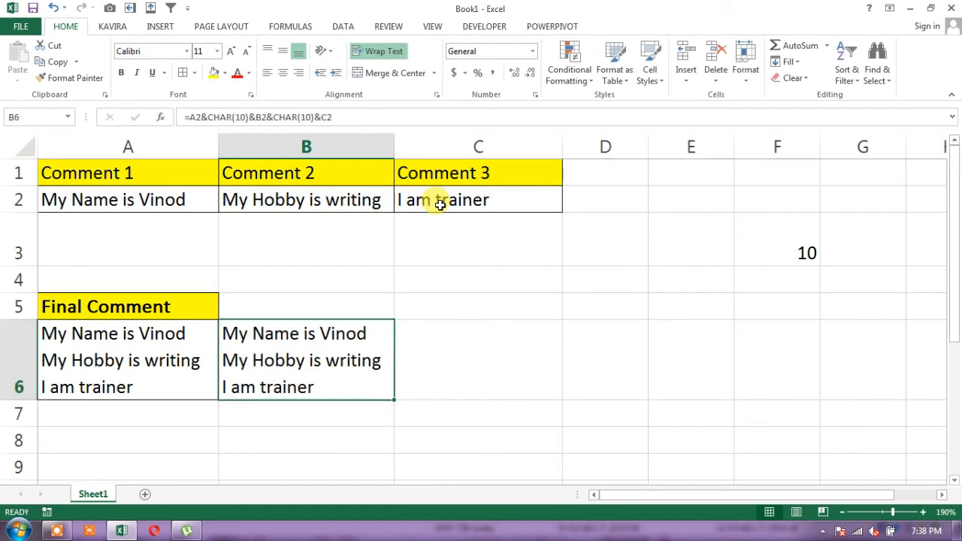